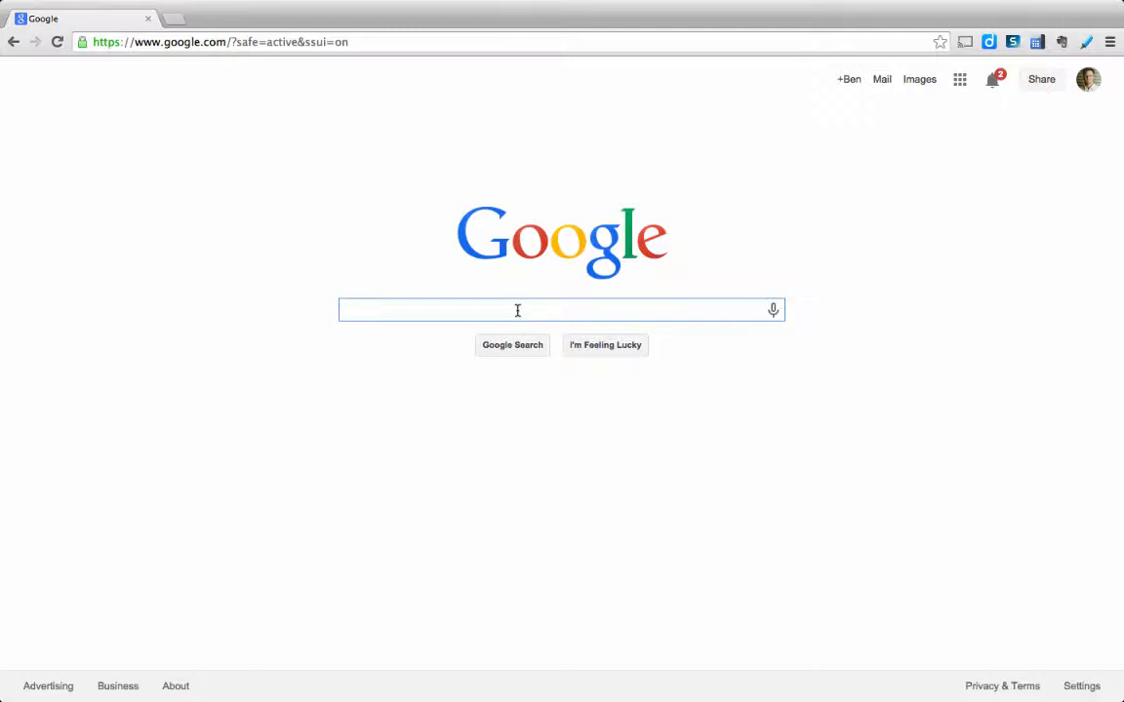
# Search Google for "colorado", open the state's map from the results, and reposition it with the whole state in view.
pyautogui.write('colo')
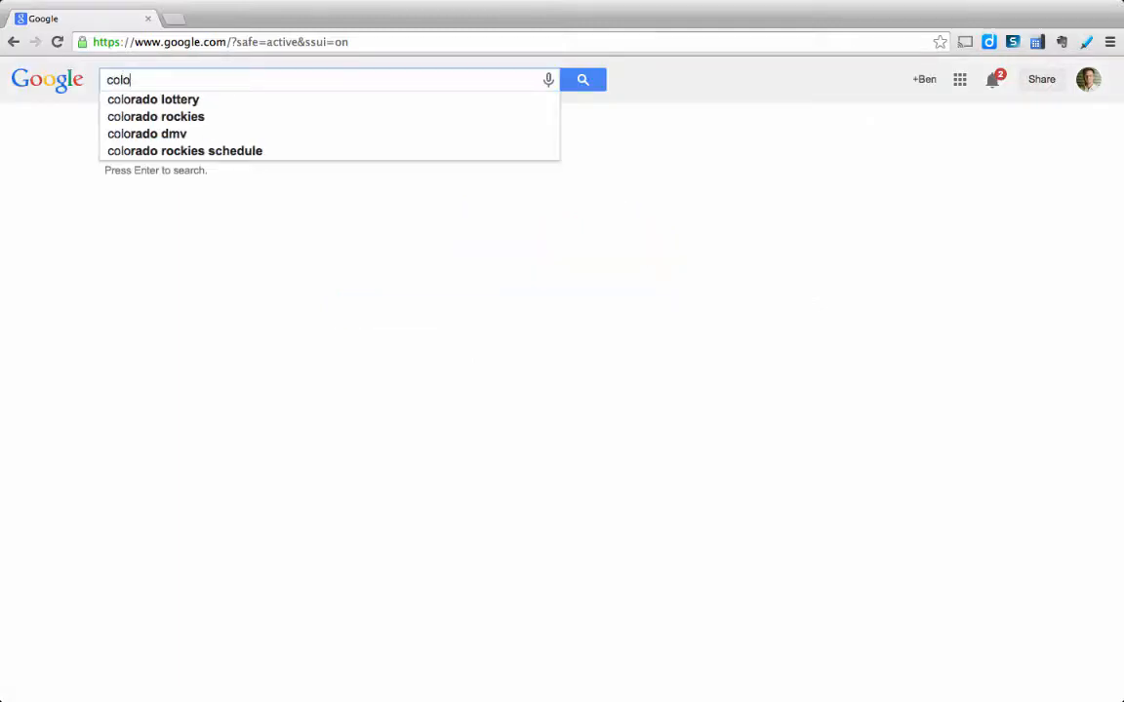
pyautogui.write('rado')
pyautogui.press('Return')
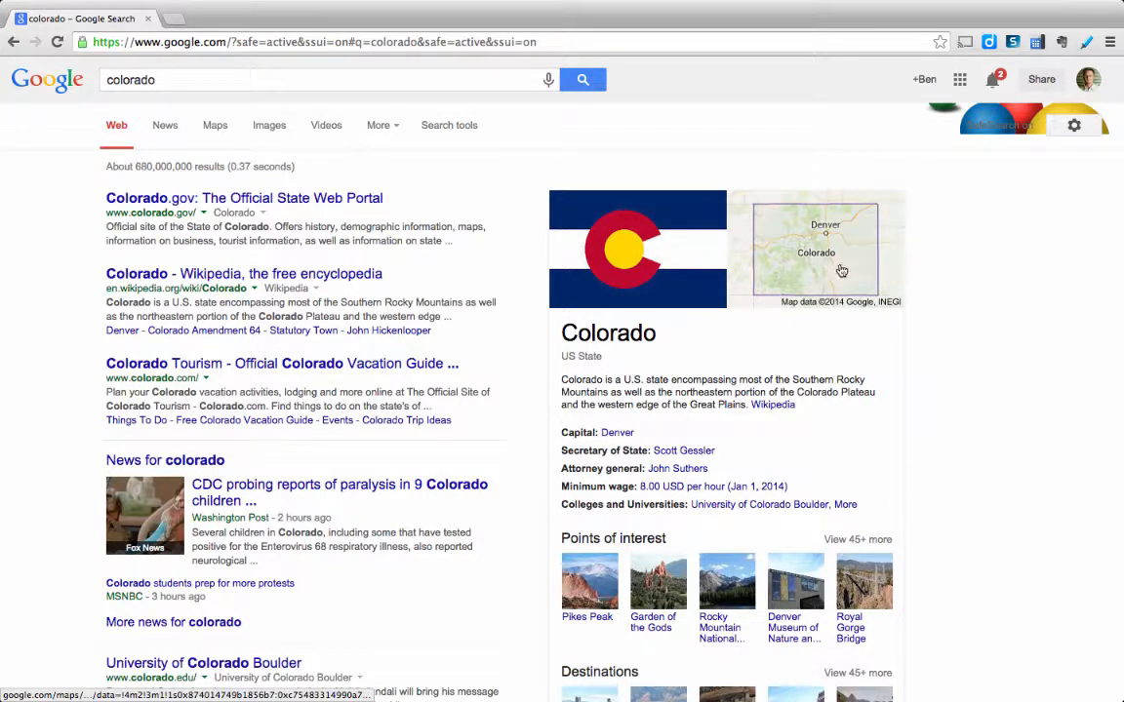
pyautogui.click(841, 271)
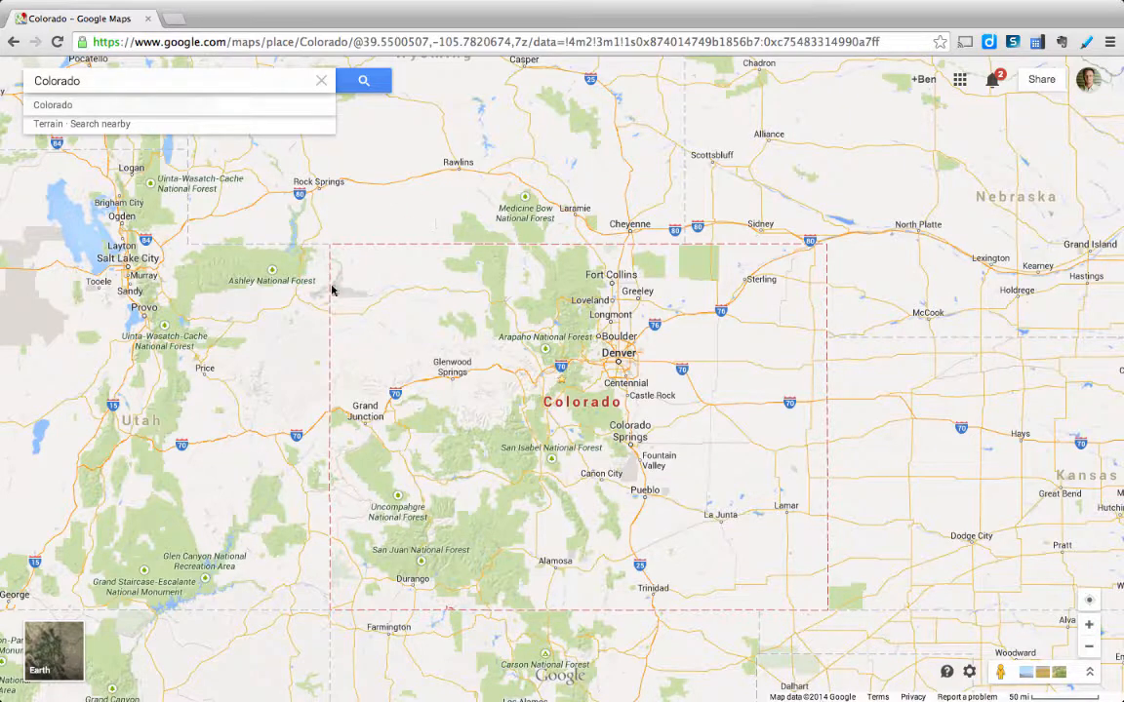
pyautogui.moveTo(580, 218); pyautogui.dragTo(610, 178)
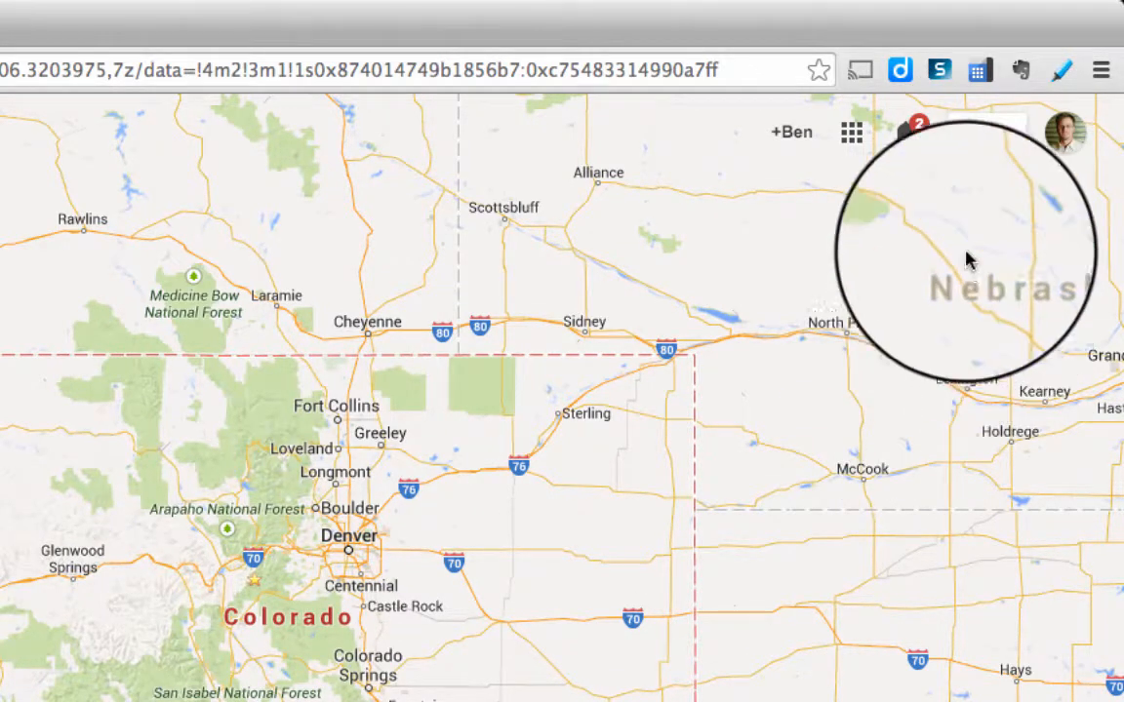
# Start a Region capture with the Snagit extension and frame Colorado with a selection of about 718 x 543 pixels.
pyautogui.click(934, 81)
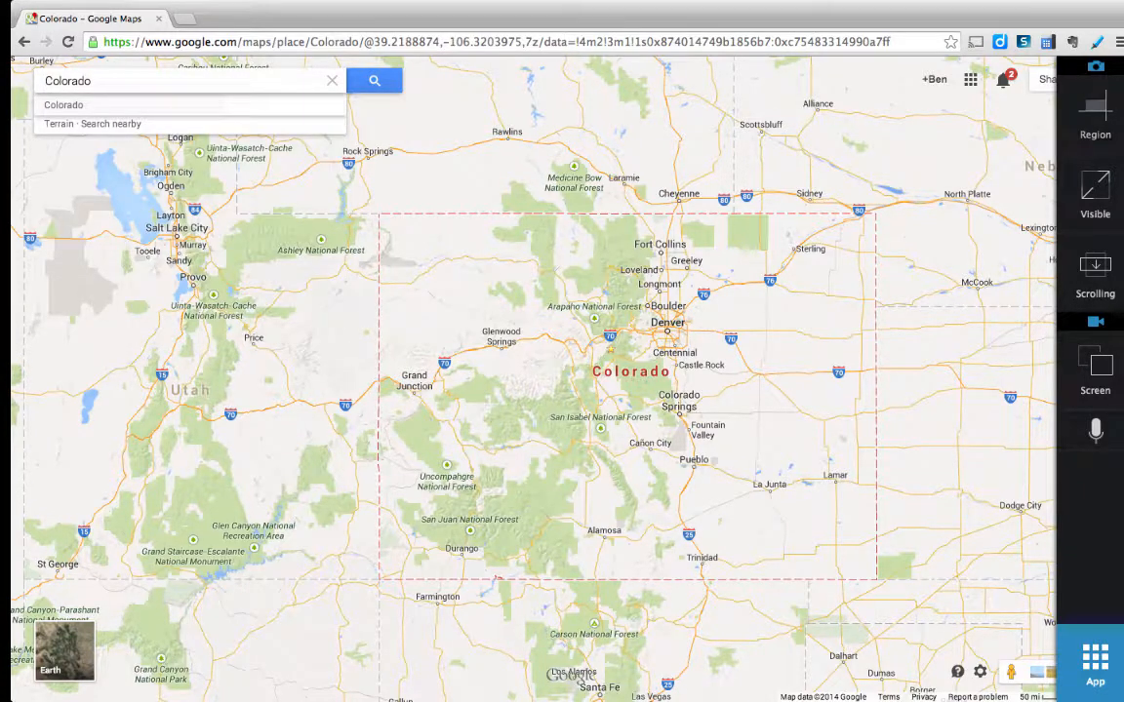
pyautogui.click(1101, 109)
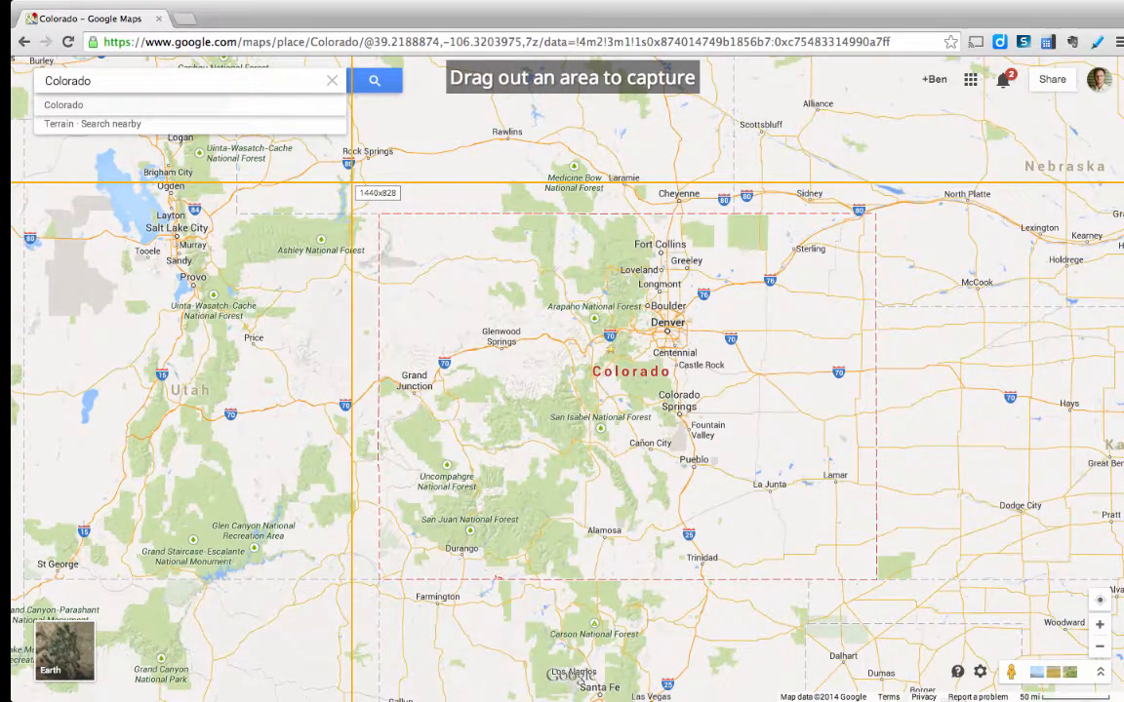
pyautogui.moveTo(352, 182); pyautogui.dragTo(911, 606)
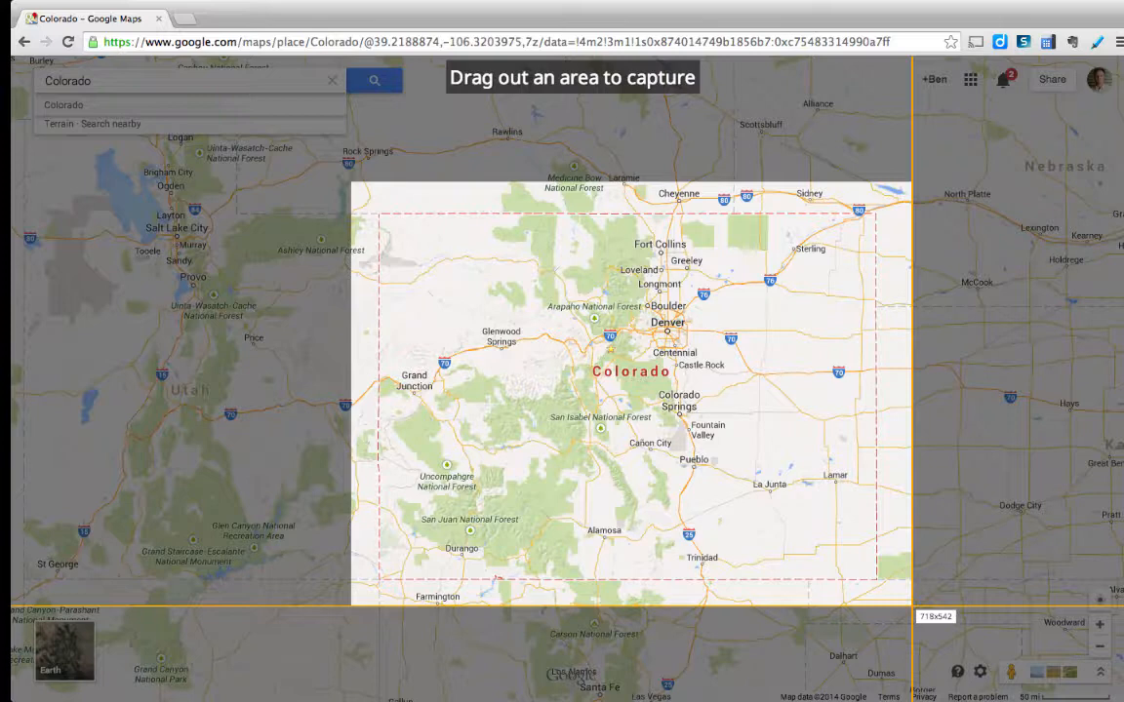
pyautogui.moveTo(911, 606); pyautogui.dragTo(911, 607)
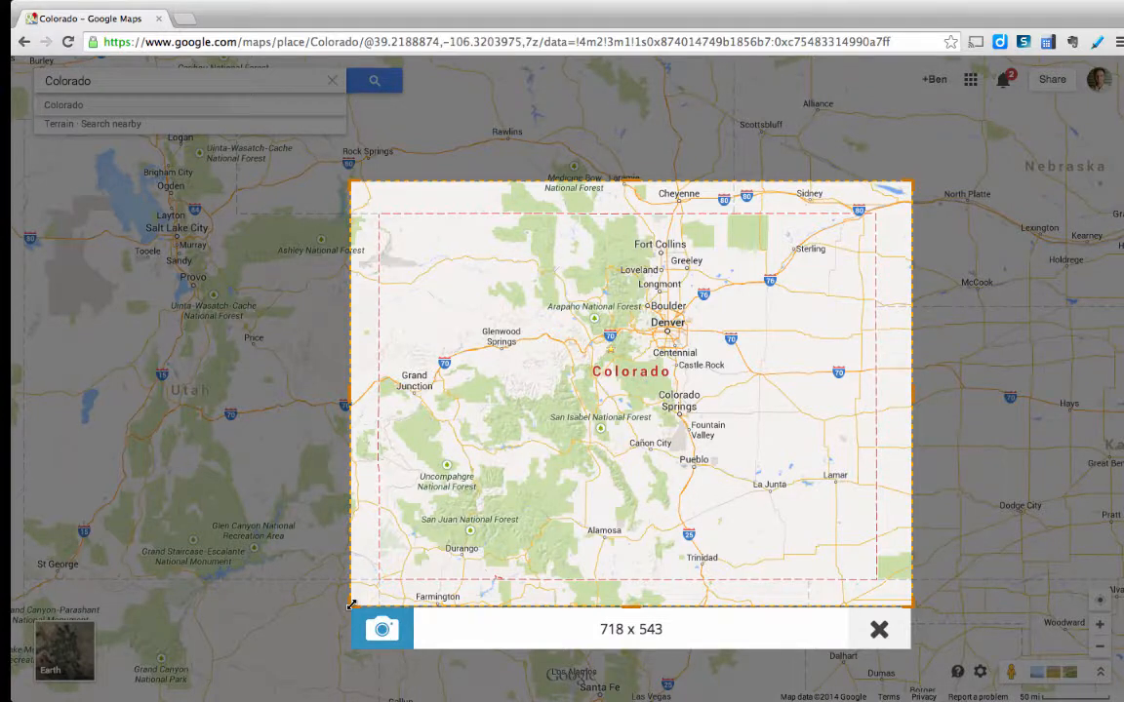
# Enlarge the capture area on all sides to about 871 x 653 pixels and take the screenshot.
pyautogui.moveTo(350, 607)
pyautogui.mouseDown()
pyautogui.moveTo(246, 594)
pyautogui.moveTo(218, 654)
pyautogui.moveTo(364, 610)
pyautogui.moveTo(323, 607)
pyautogui.moveTo(343, 606)
pyautogui.mouseUp()
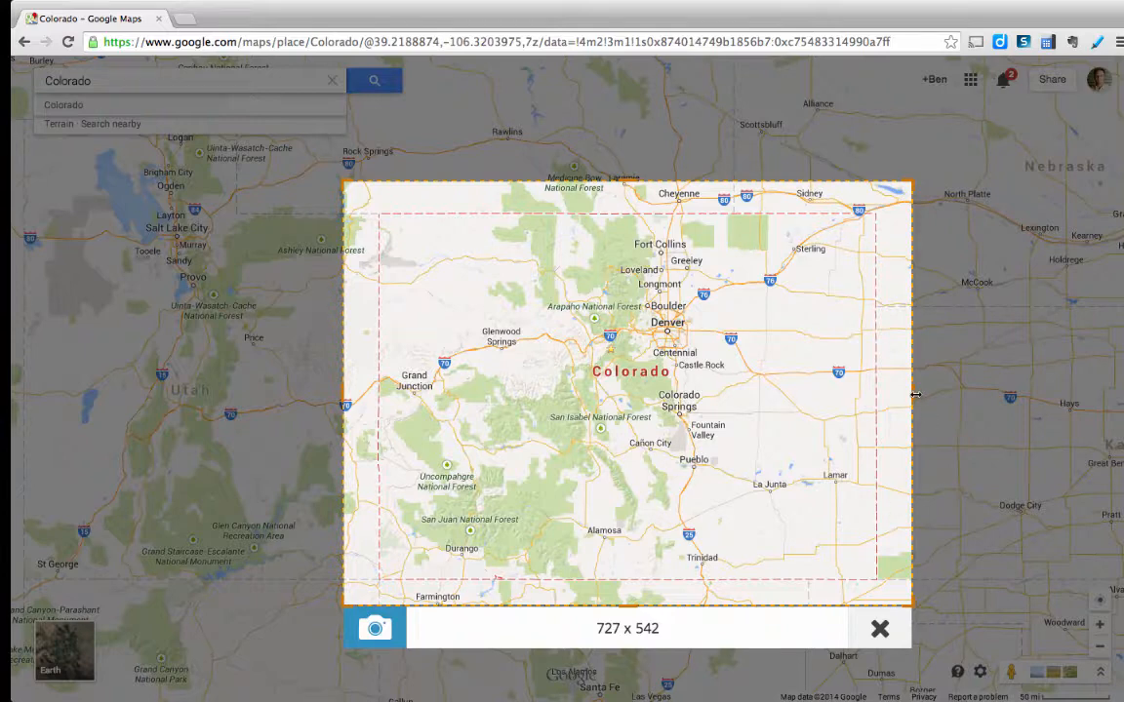
pyautogui.moveTo(915, 394); pyautogui.dragTo(977, 395)
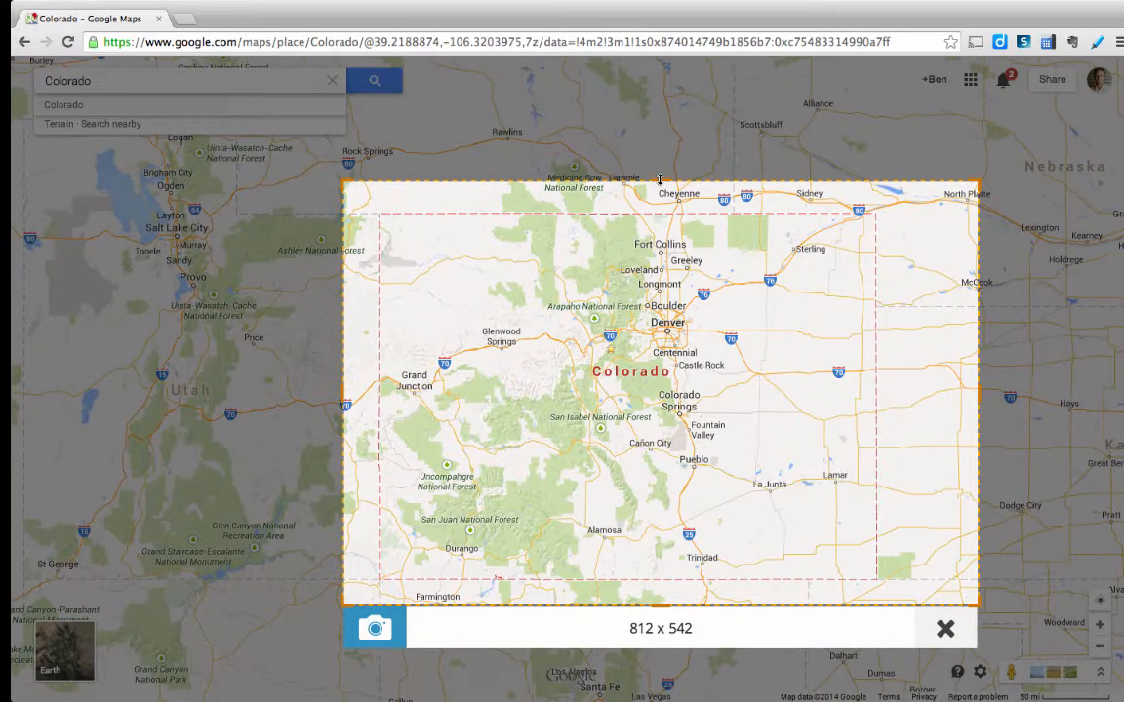
pyautogui.moveTo(659, 179); pyautogui.dragTo(656, 133)
pyautogui.moveTo(343, 351); pyautogui.dragTo(298, 369)
pyautogui.moveTo(636, 605); pyautogui.dragTo(637, 644)
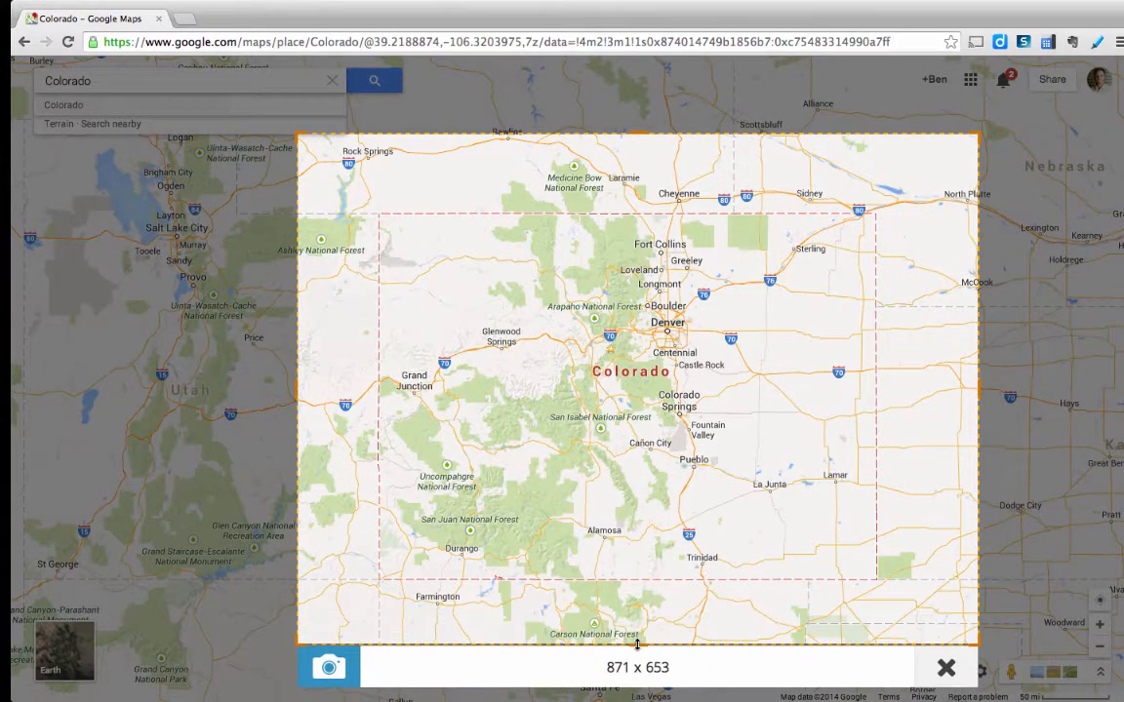
pyautogui.click(313, 672)
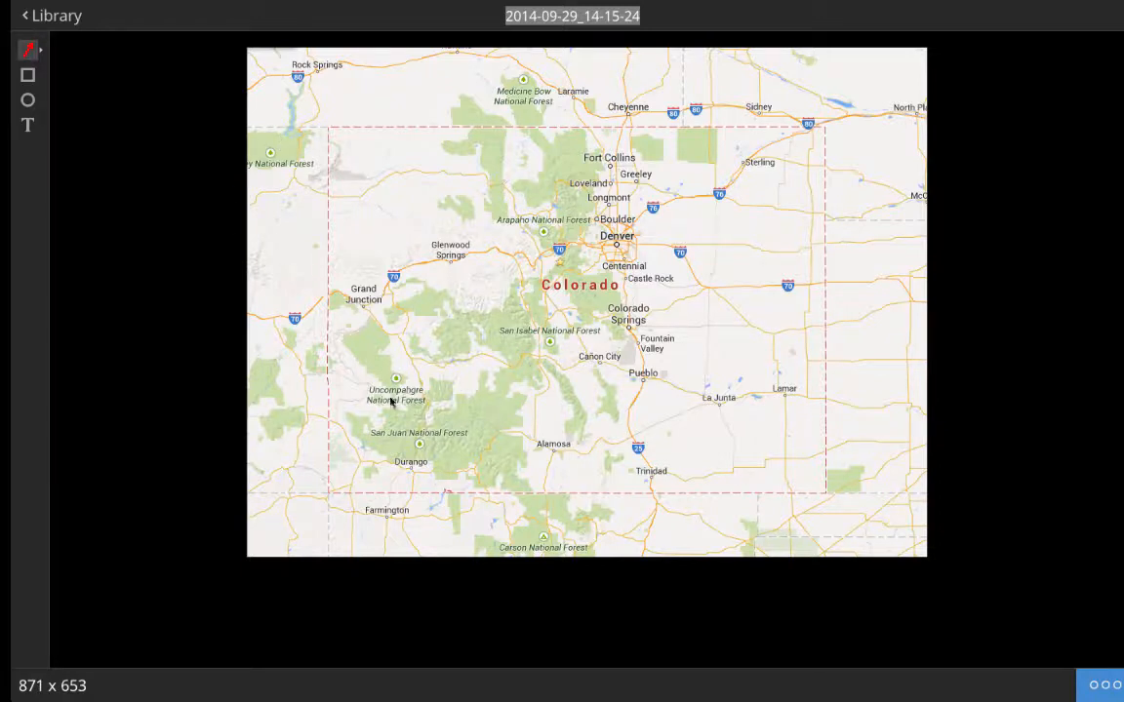
# Rename the captured image as "Colorado Map example".
pyautogui.click(514, 18)
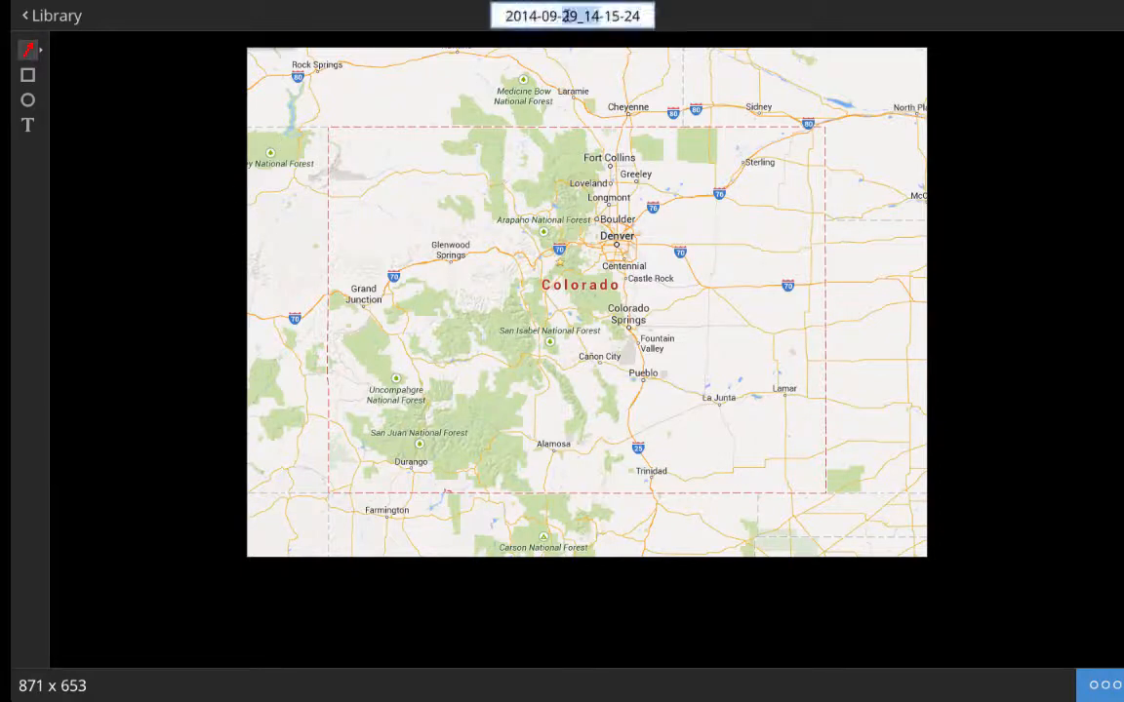
pyautogui.click(529, 15)
pyautogui.tripleClick(529, 16)
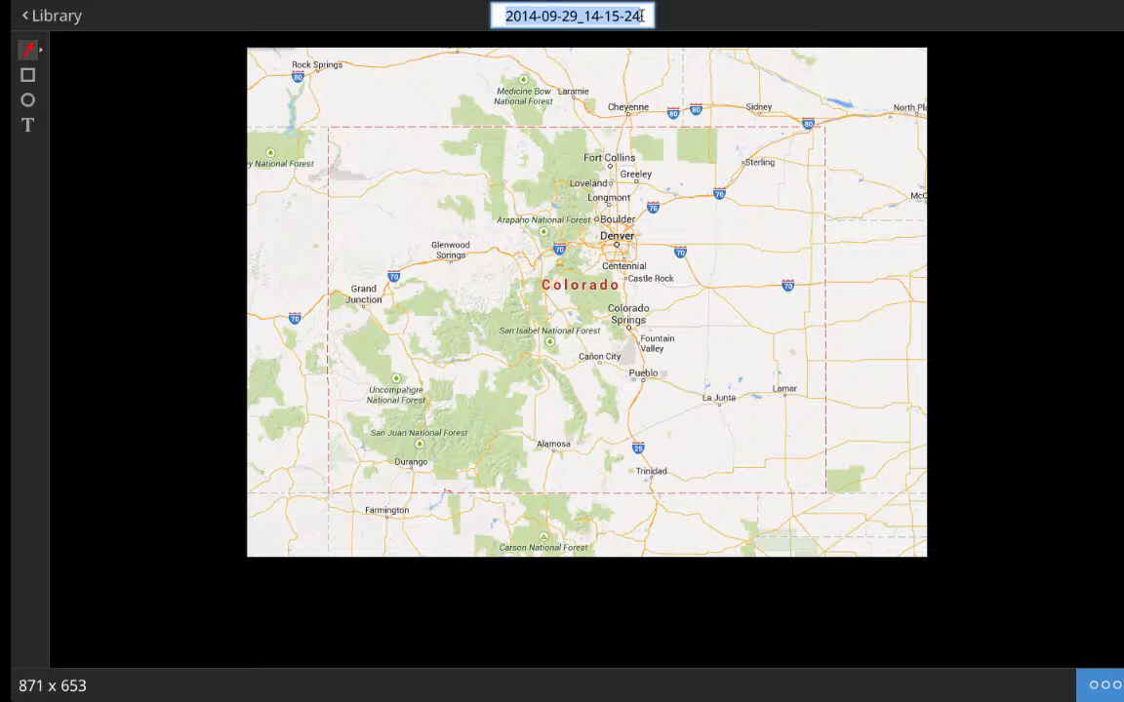
pyautogui.write('Colo')
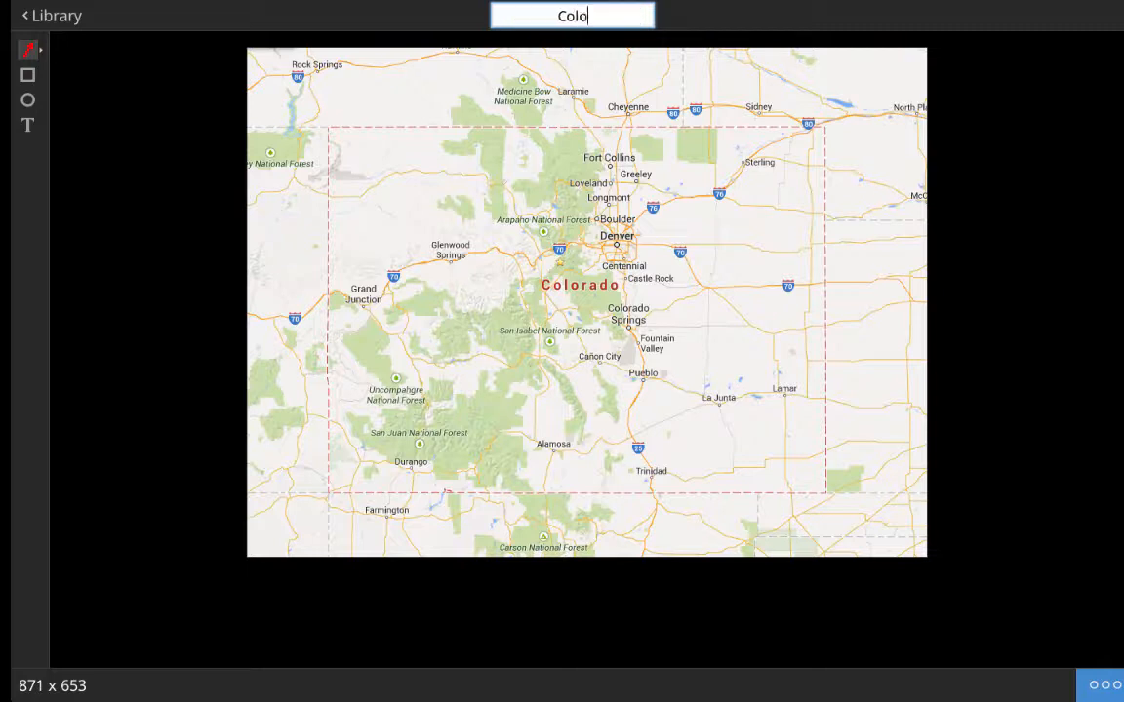
pyautogui.write('rado Map example')
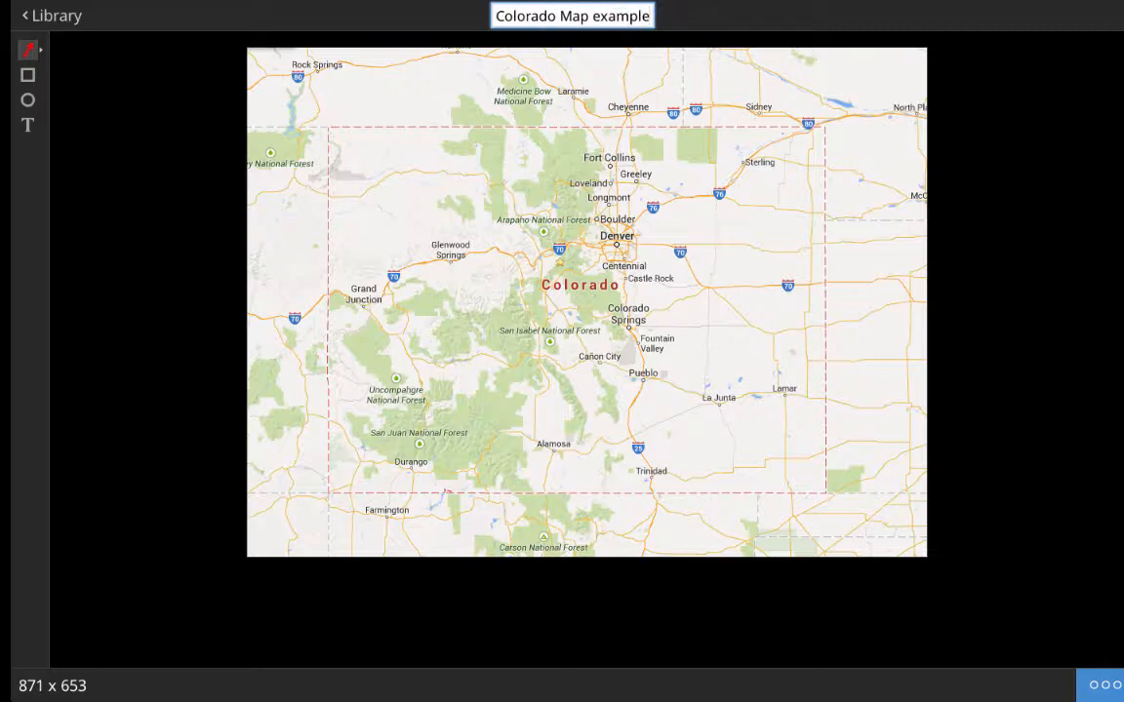
pyautogui.press('Return')
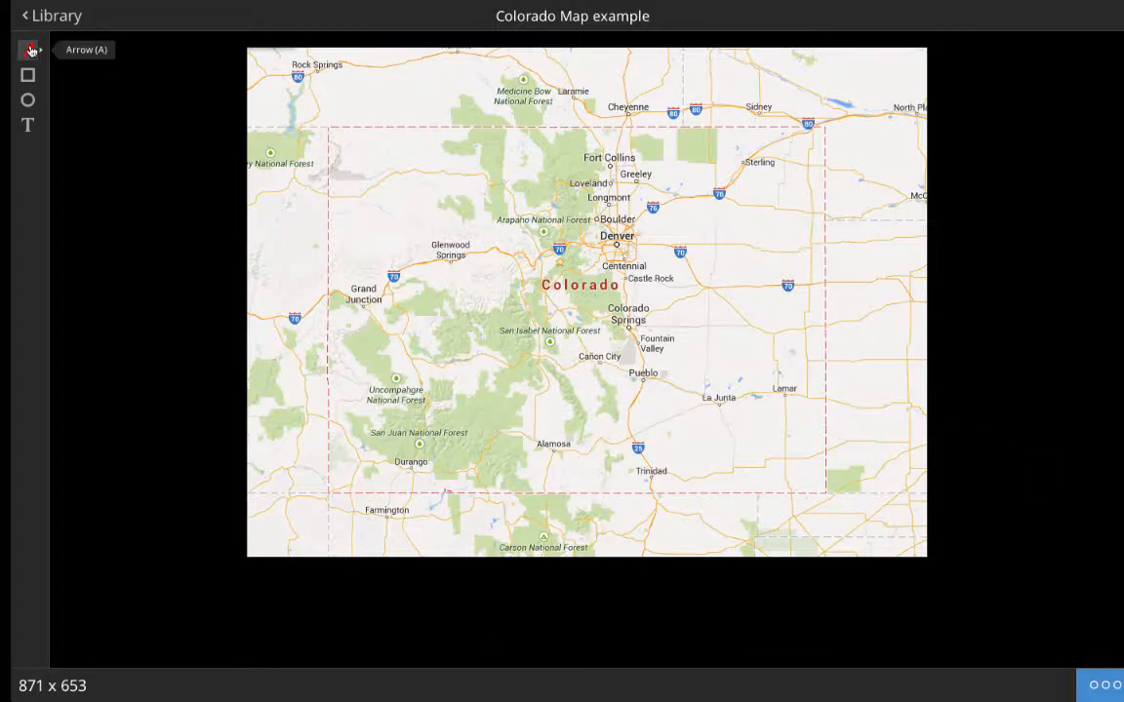
# Add the text label "State Capital" in red just east of Denver on the map.
pyautogui.click(29, 123)
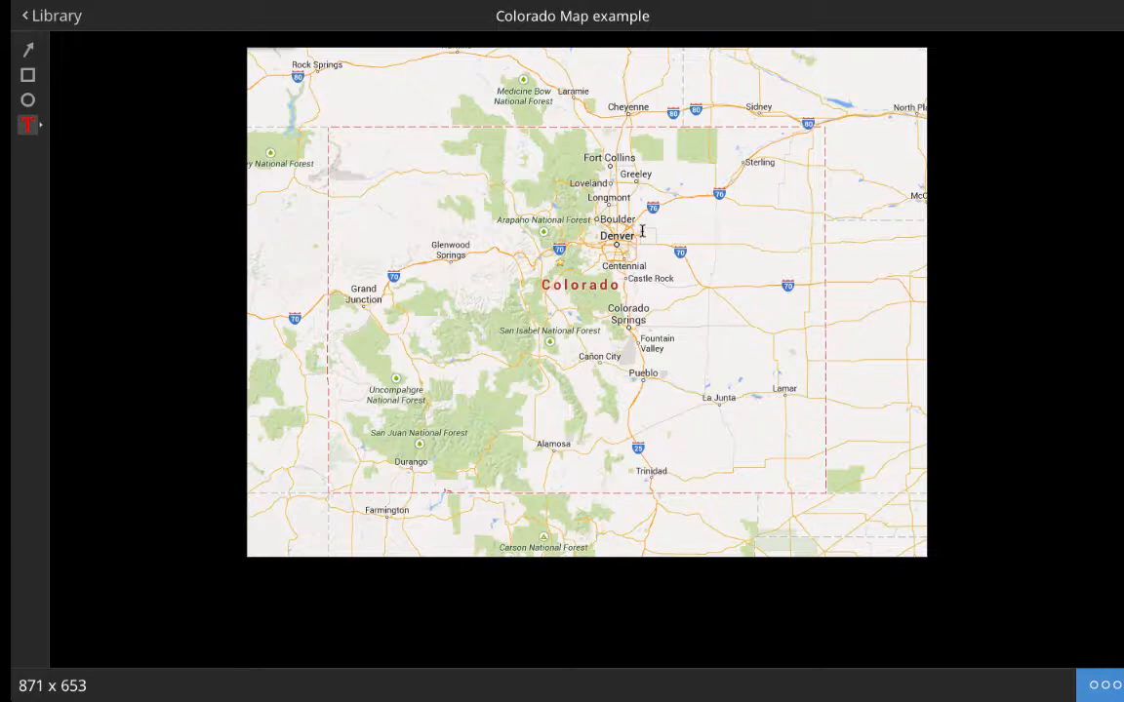
pyautogui.write('State Capital')
pyautogui.moveTo(686, 238); pyautogui.dragTo(655, 228)
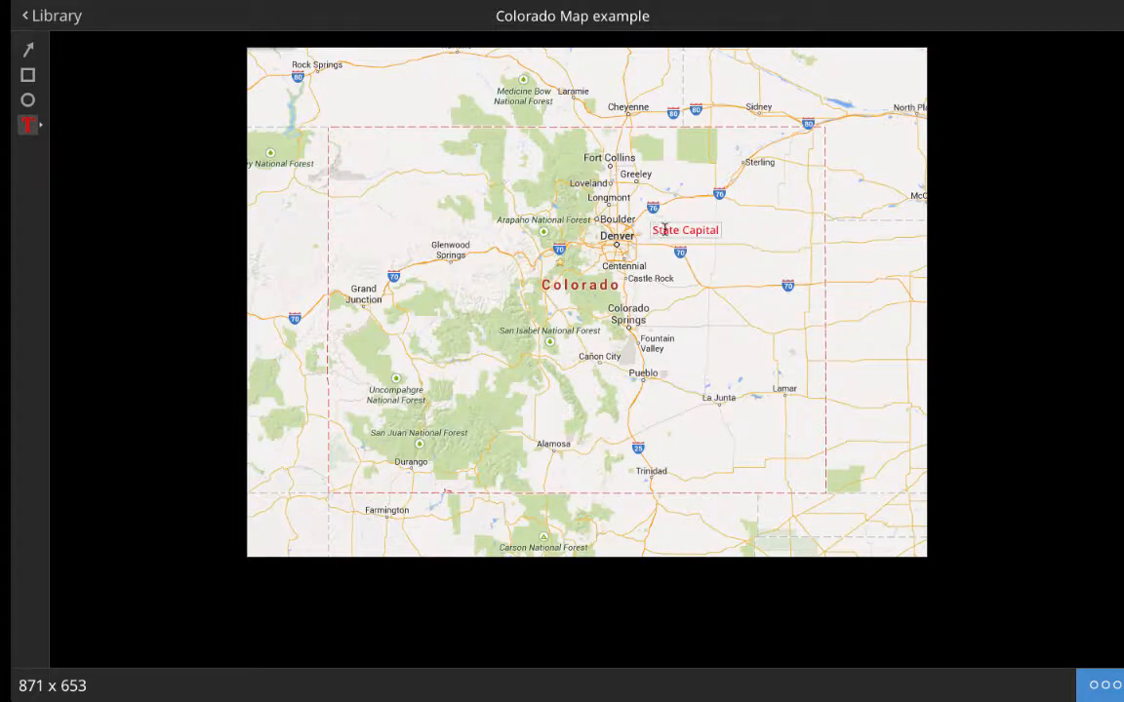
# Make the "State Capital" label's text slightly larger.
pyautogui.tripleClick(664, 230)
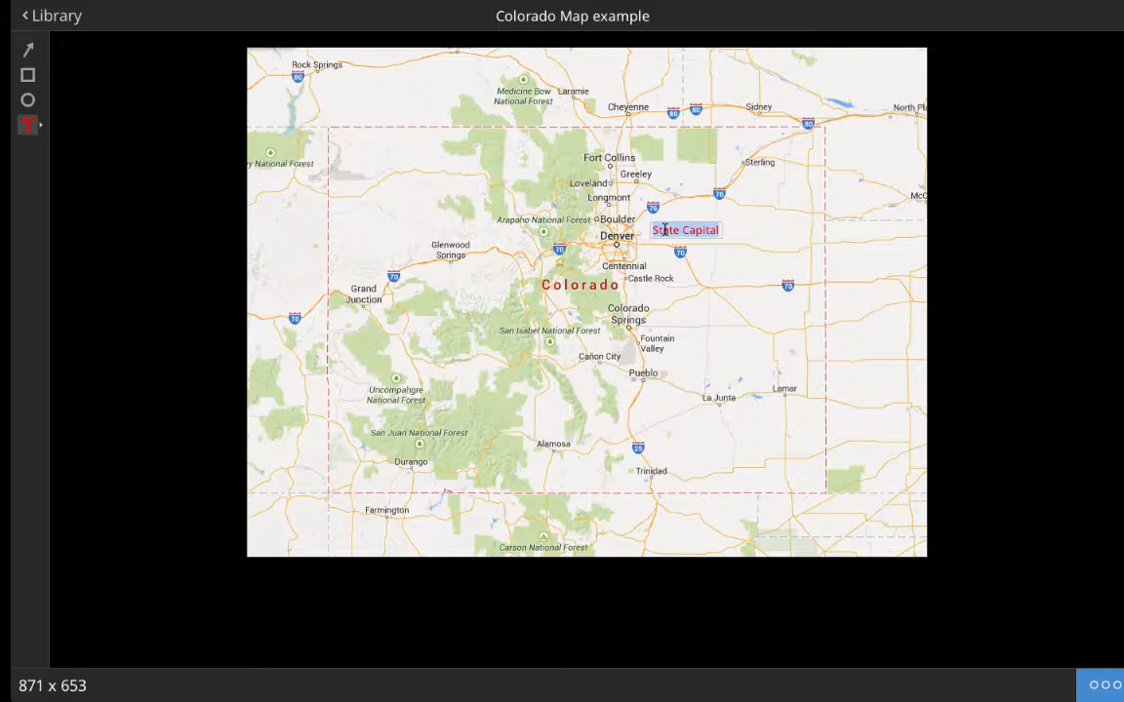
pyautogui.click(41, 128)
pyautogui.click(88, 156)
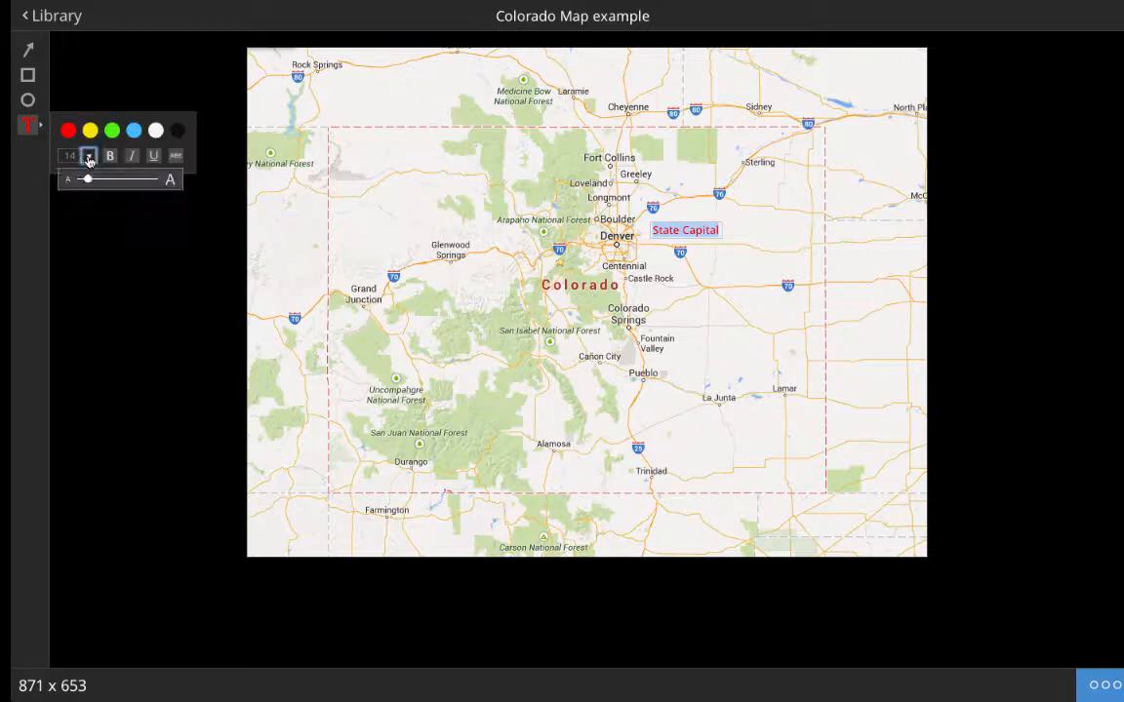
pyautogui.moveTo(88, 182); pyautogui.dragTo(94, 183)
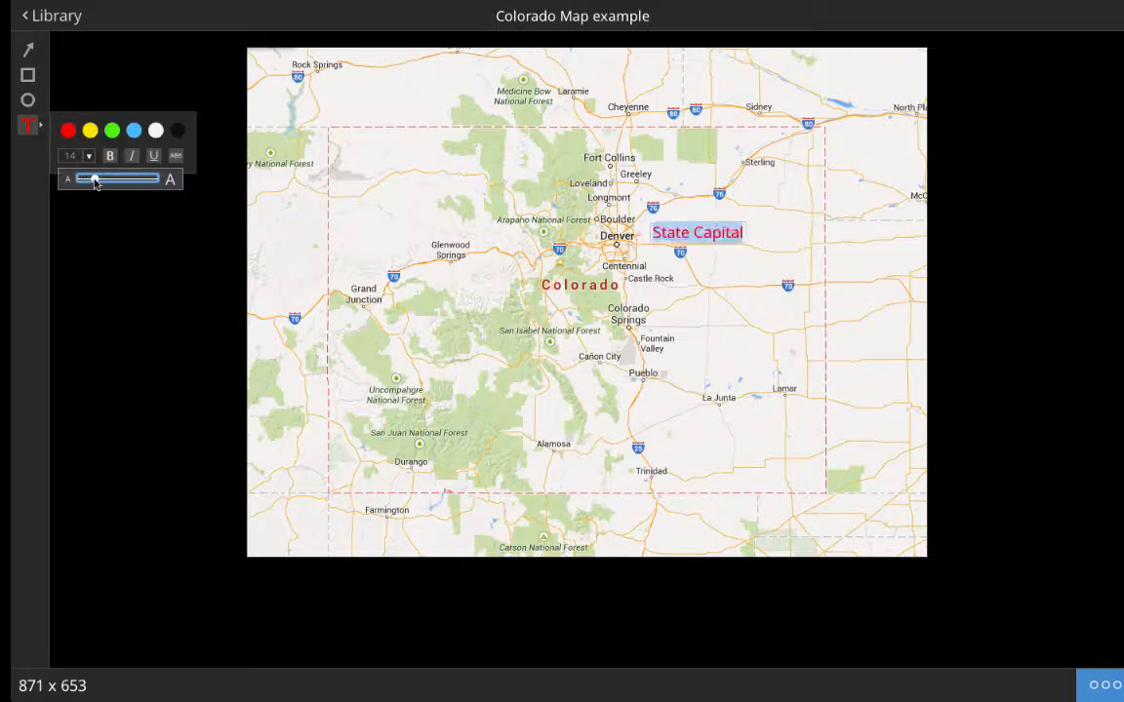
pyautogui.click(379, 240)
# Draw a red arrow from the "State Capital" label to Denver, and shift both east so Denver's name is uncovered.
pyautogui.click(27, 49)
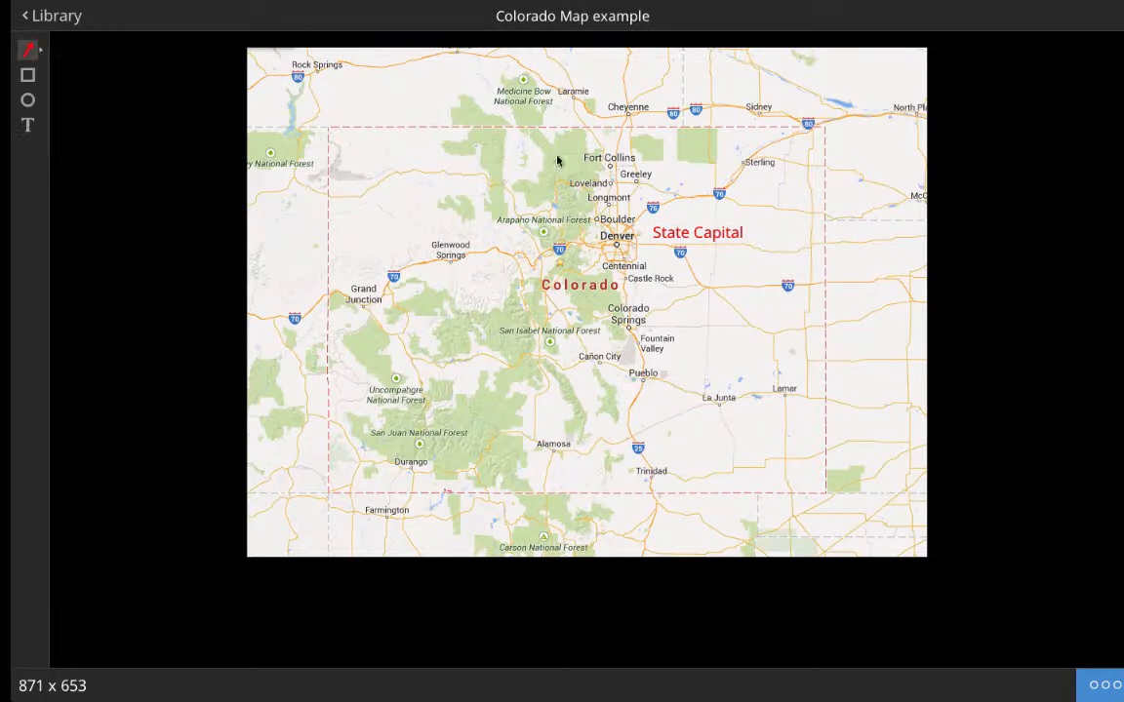
pyautogui.moveTo(659, 246); pyautogui.dragTo(613, 240)
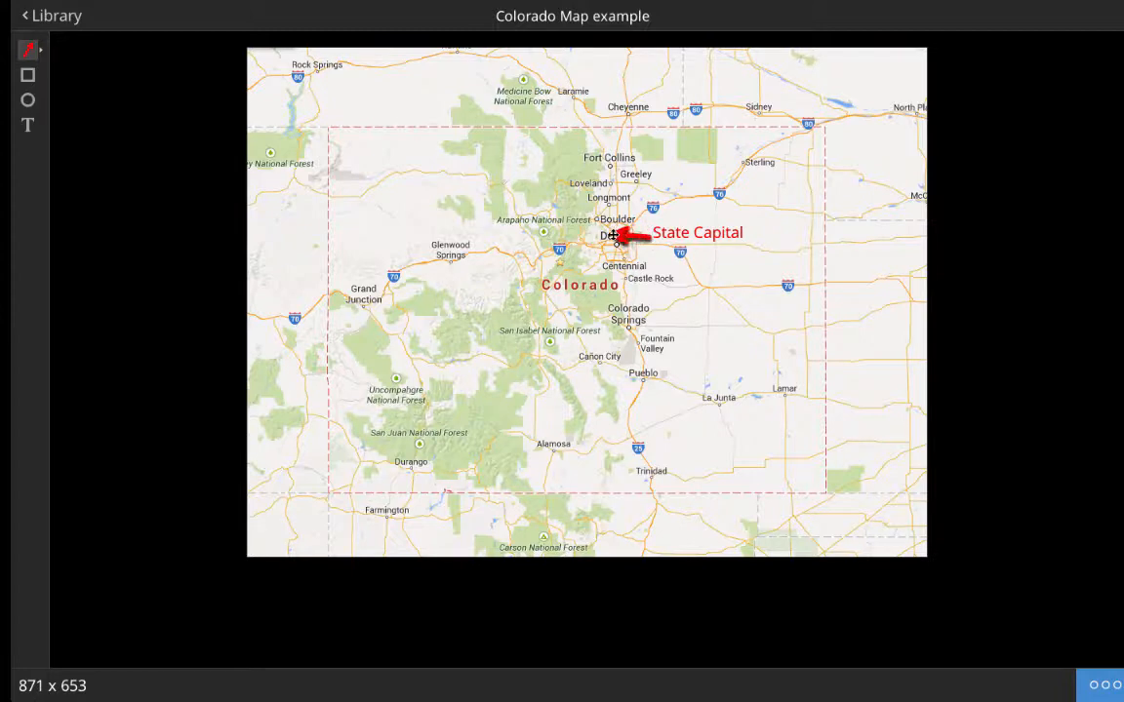
pyautogui.click(688, 233)
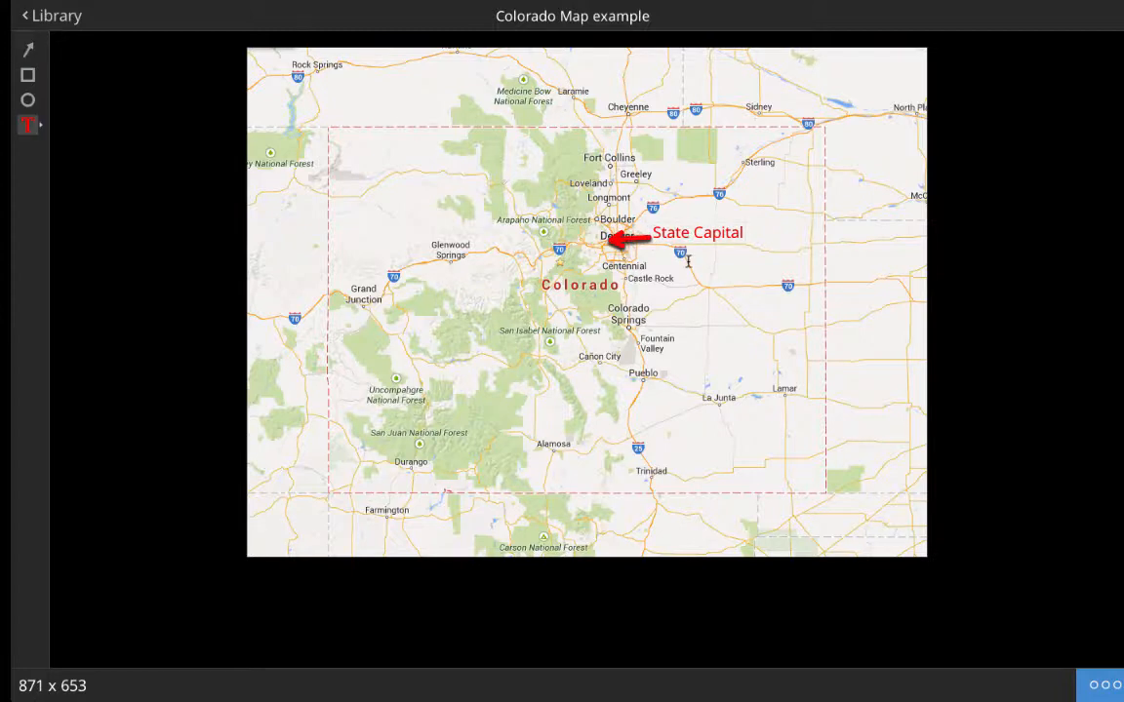
pyautogui.moveTo(694, 233); pyautogui.dragTo(739, 233)
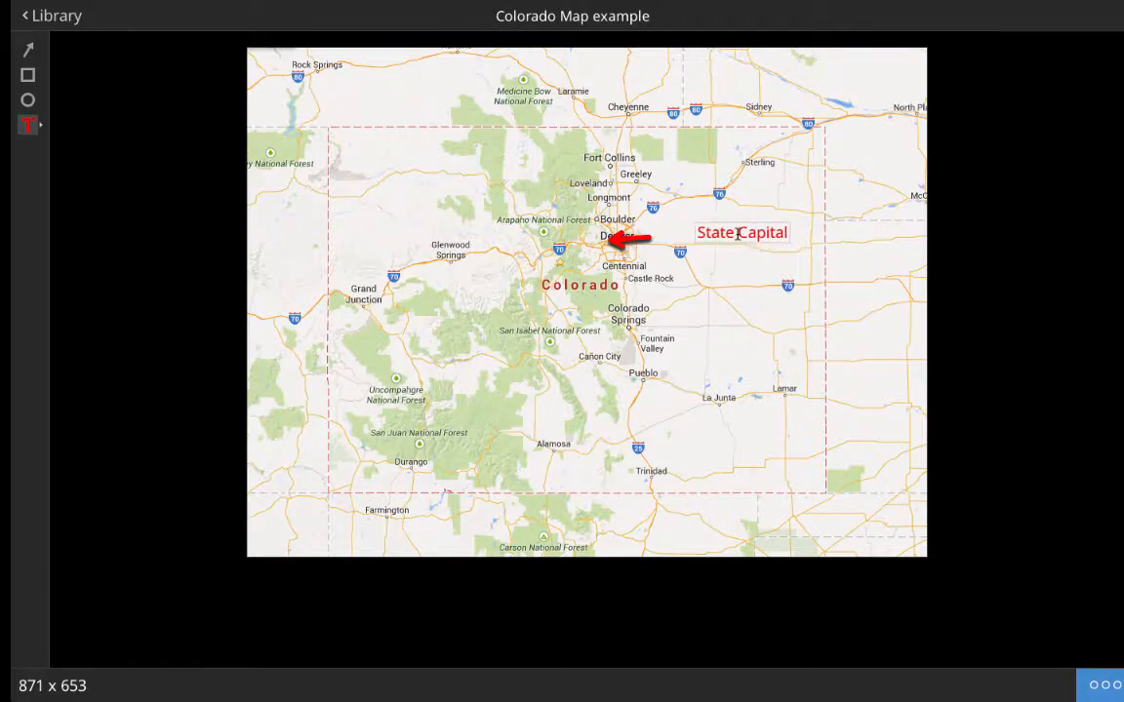
pyautogui.click(628, 239)
pyautogui.moveTo(627, 239); pyautogui.dragTo(664, 234)
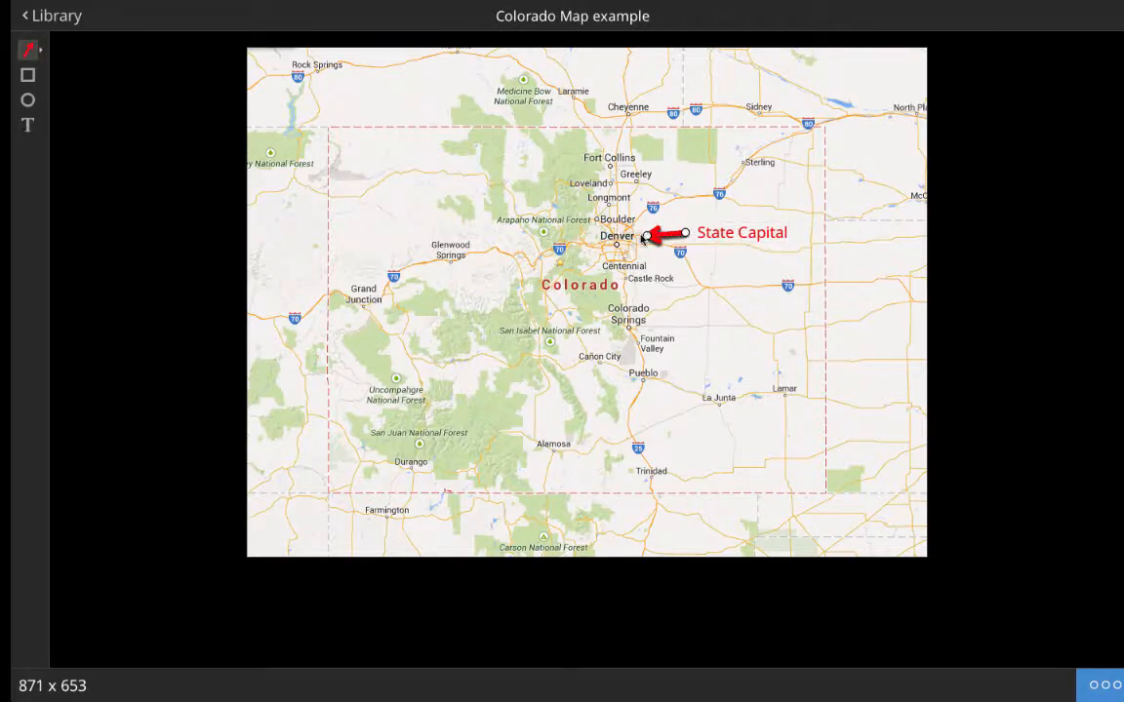
pyautogui.click(641, 236)
pyautogui.press('t')
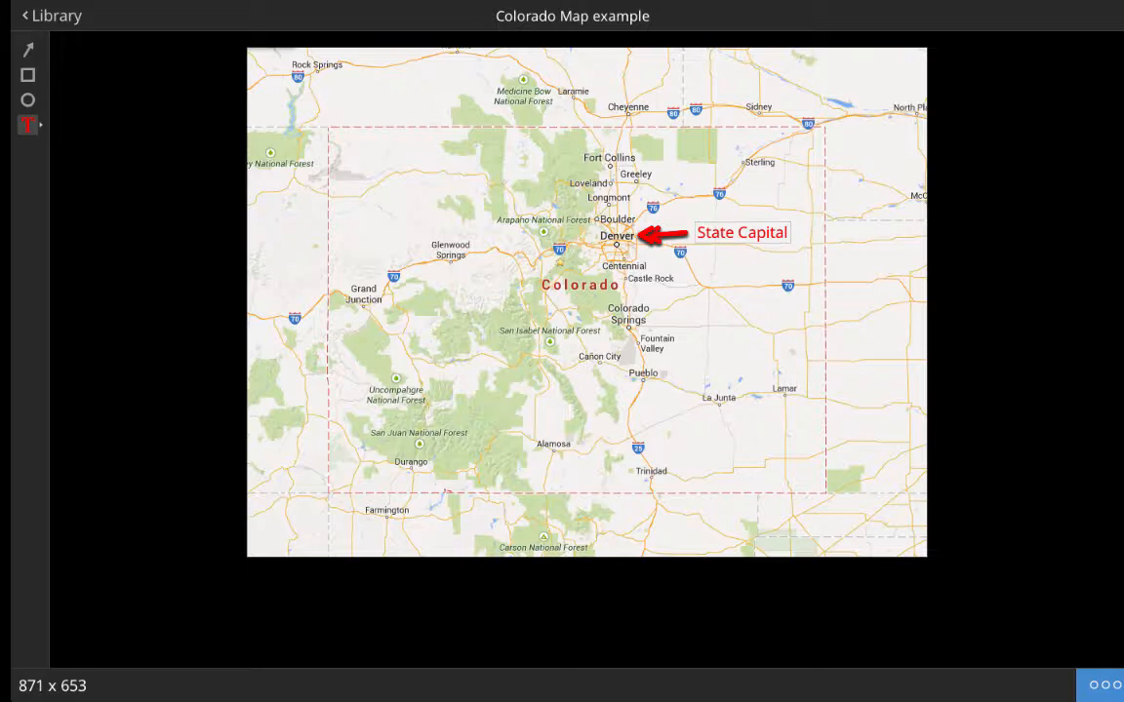
# Draw a red ellipse around Glenwood Springs, widen it, and move it so the town's name sits inside.
pyautogui.click(28, 101)
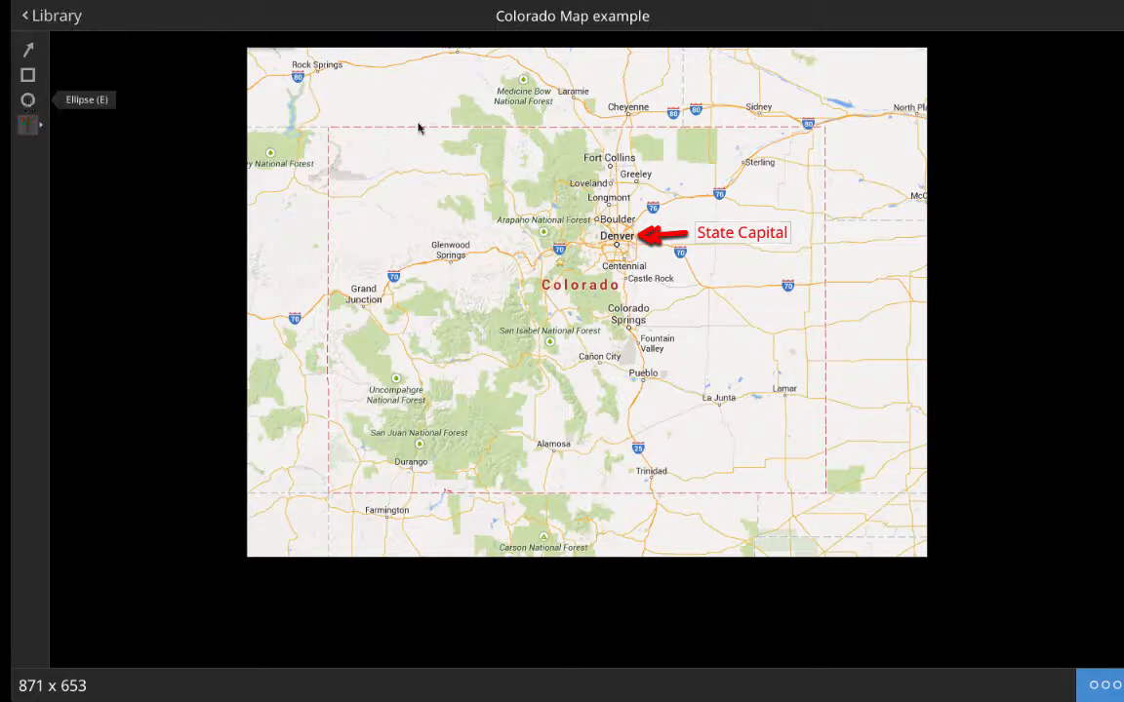
pyautogui.moveTo(411, 220); pyautogui.dragTo(495, 296)
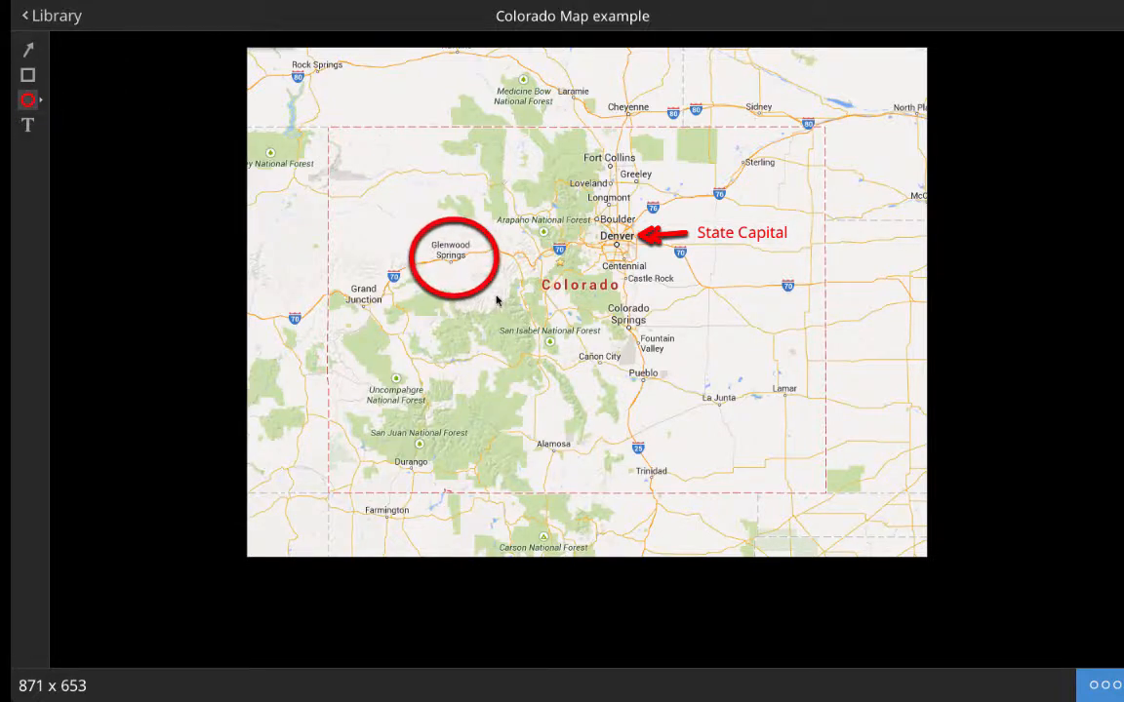
pyautogui.moveTo(411, 219); pyautogui.dragTo(367, 201)
pyautogui.click(413, 231)
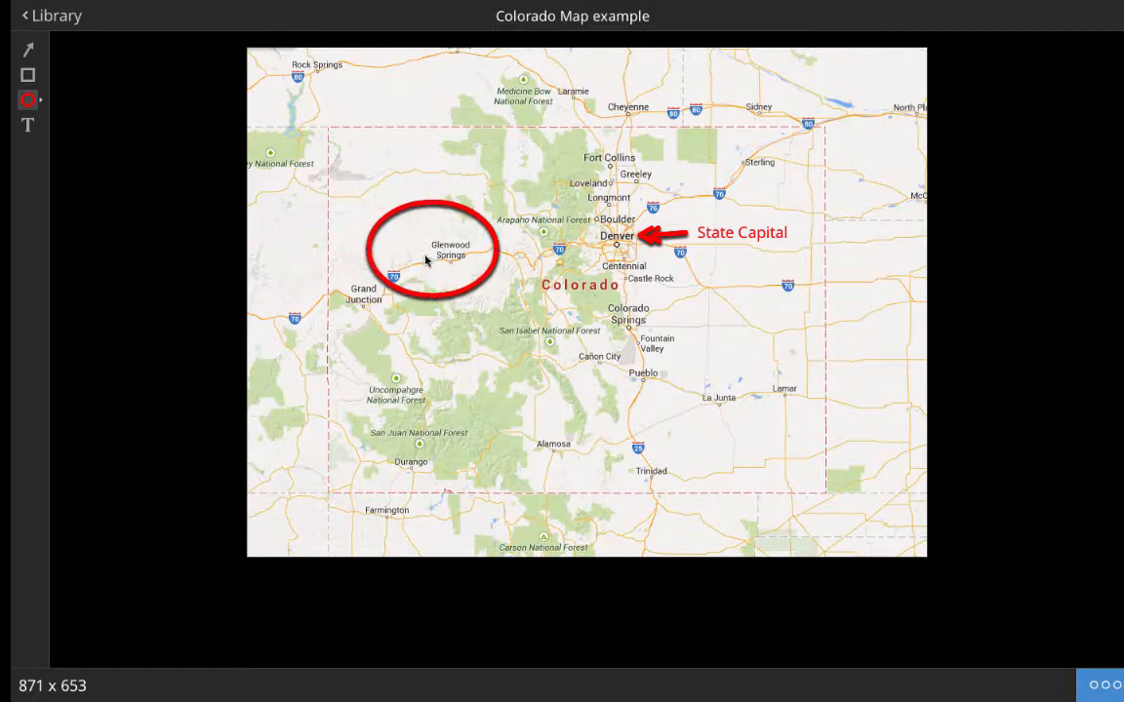
pyautogui.click(445, 199)
pyautogui.moveTo(444, 199); pyautogui.dragTo(471, 208)
pyautogui.click(377, 149)
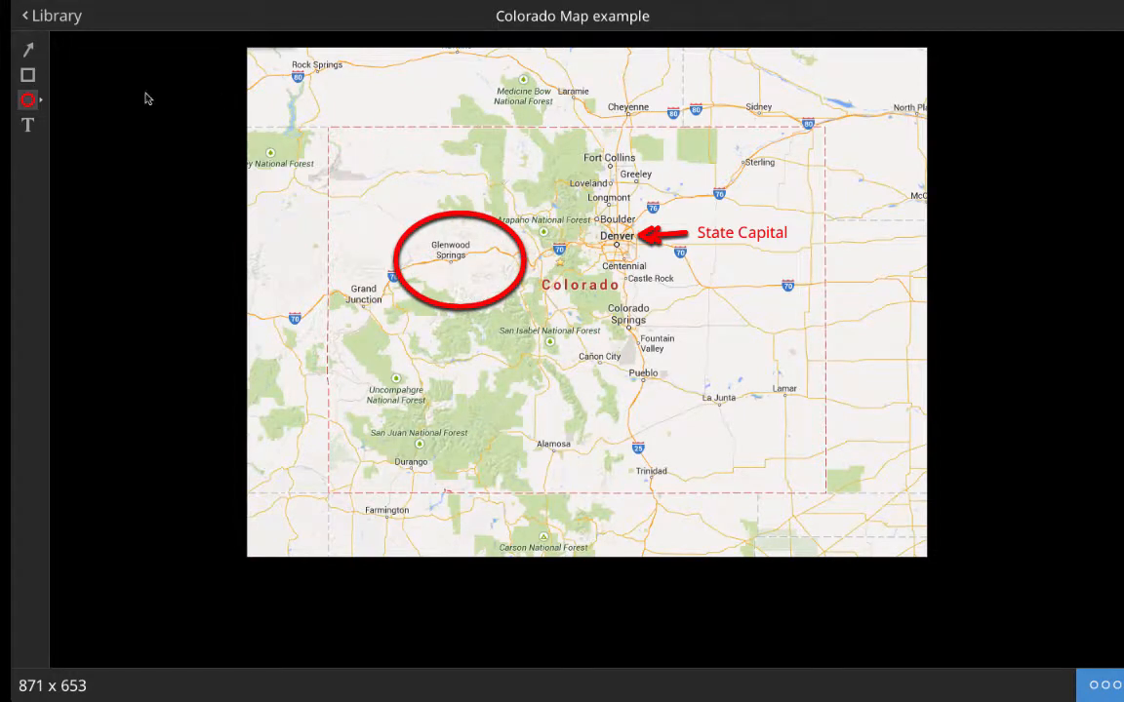
# Draw a green rectangle around Grand Junction so the town's name sits inside.
pyautogui.click(29, 127)
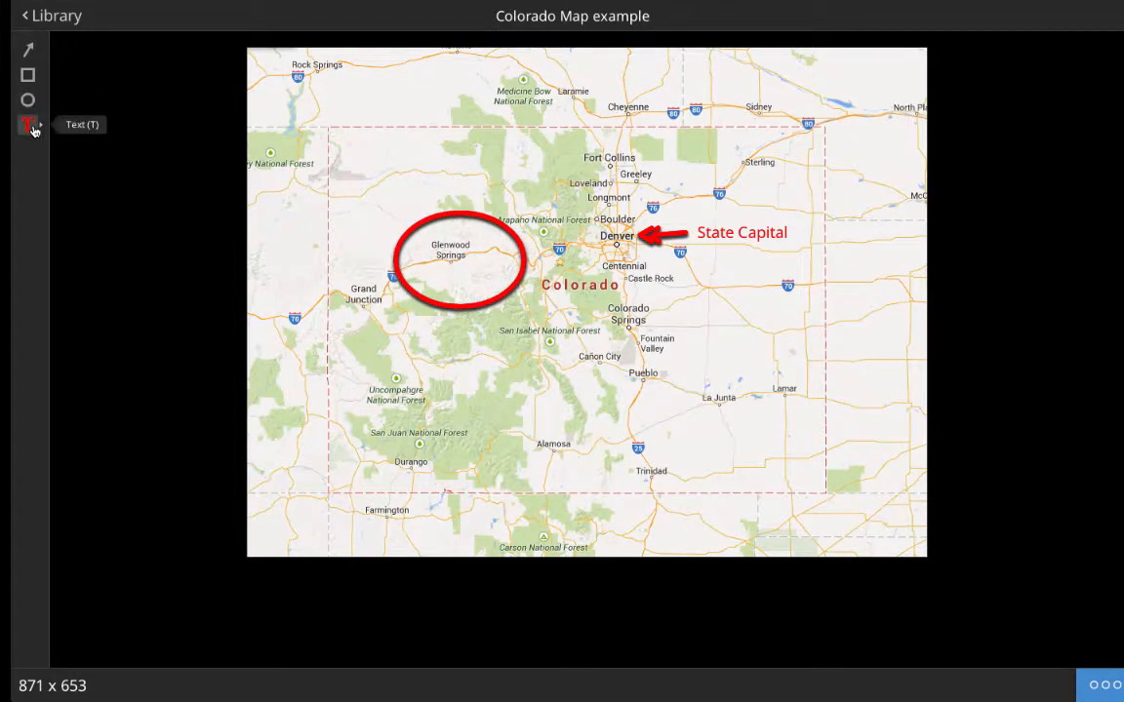
pyautogui.click(27, 75)
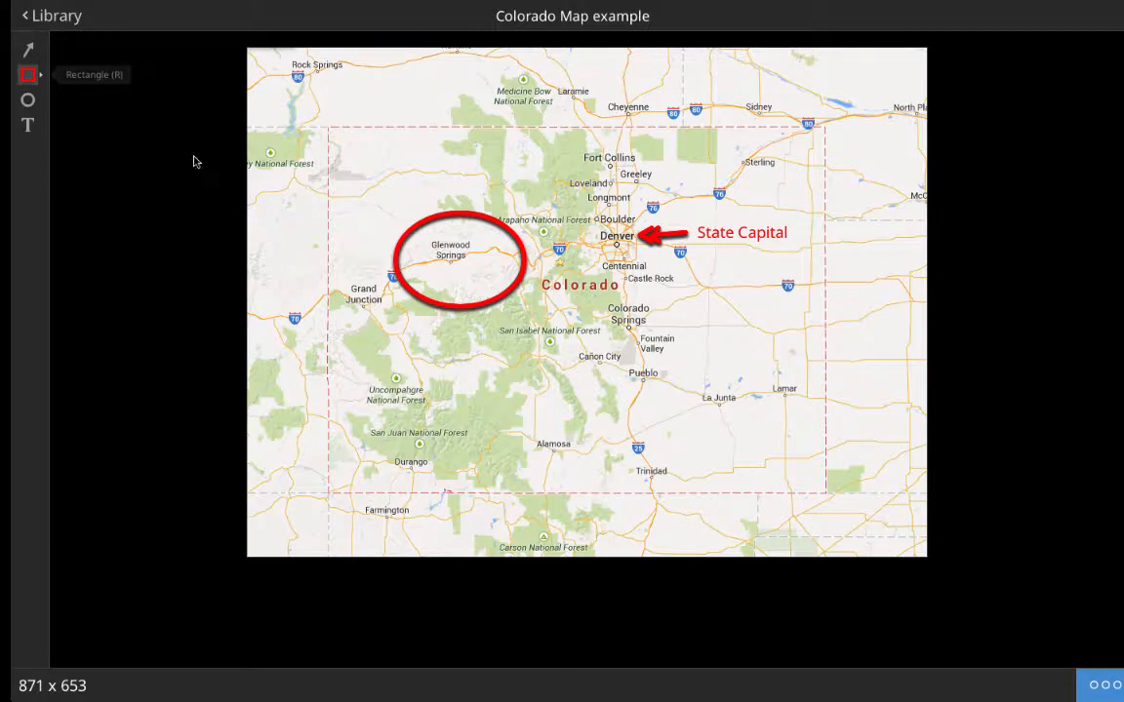
pyautogui.click(40, 76)
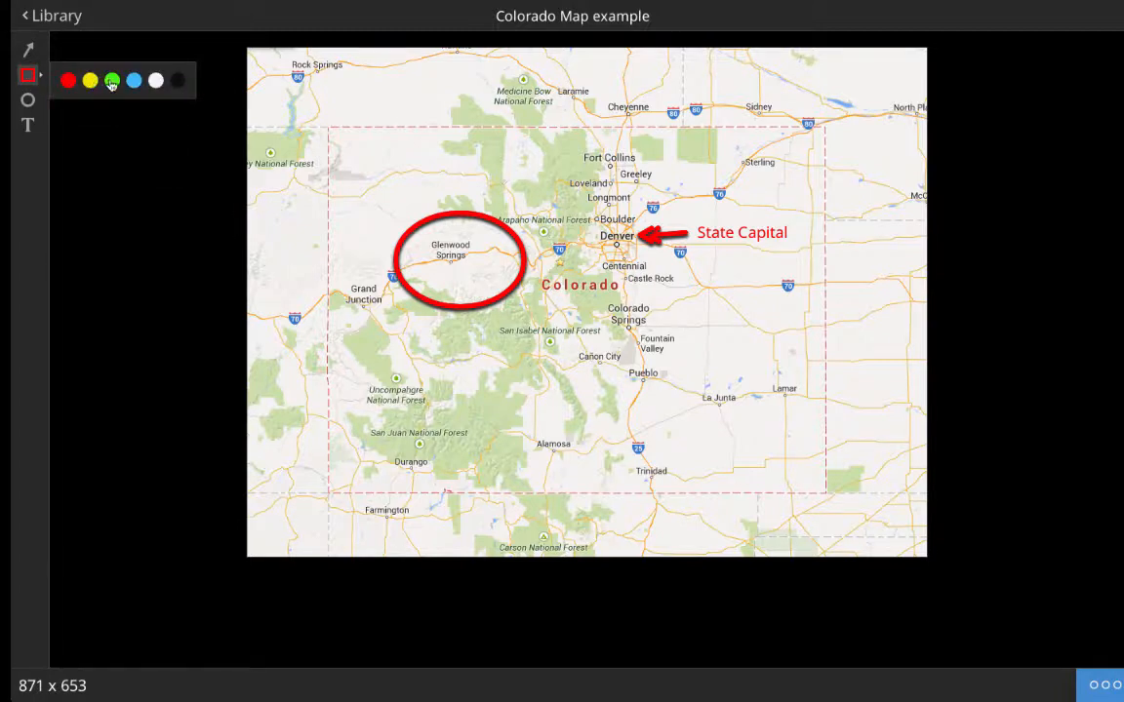
pyautogui.click(113, 81)
pyautogui.moveTo(334, 270); pyautogui.dragTo(391, 330)
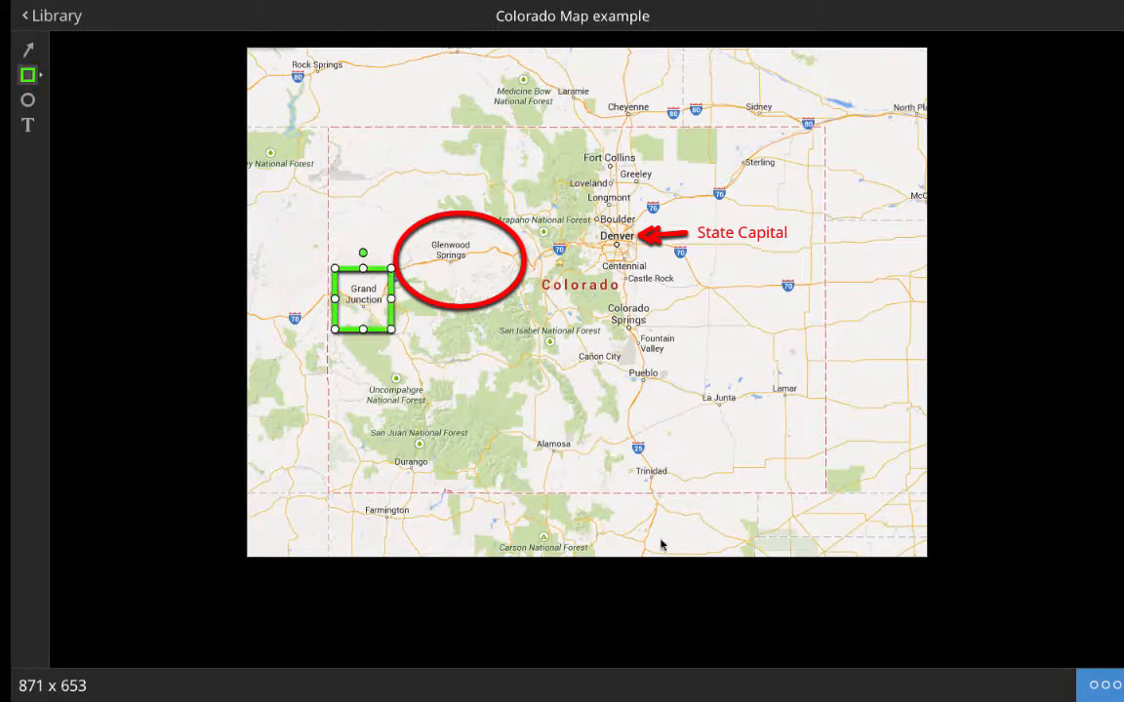
pyautogui.click(713, 499)
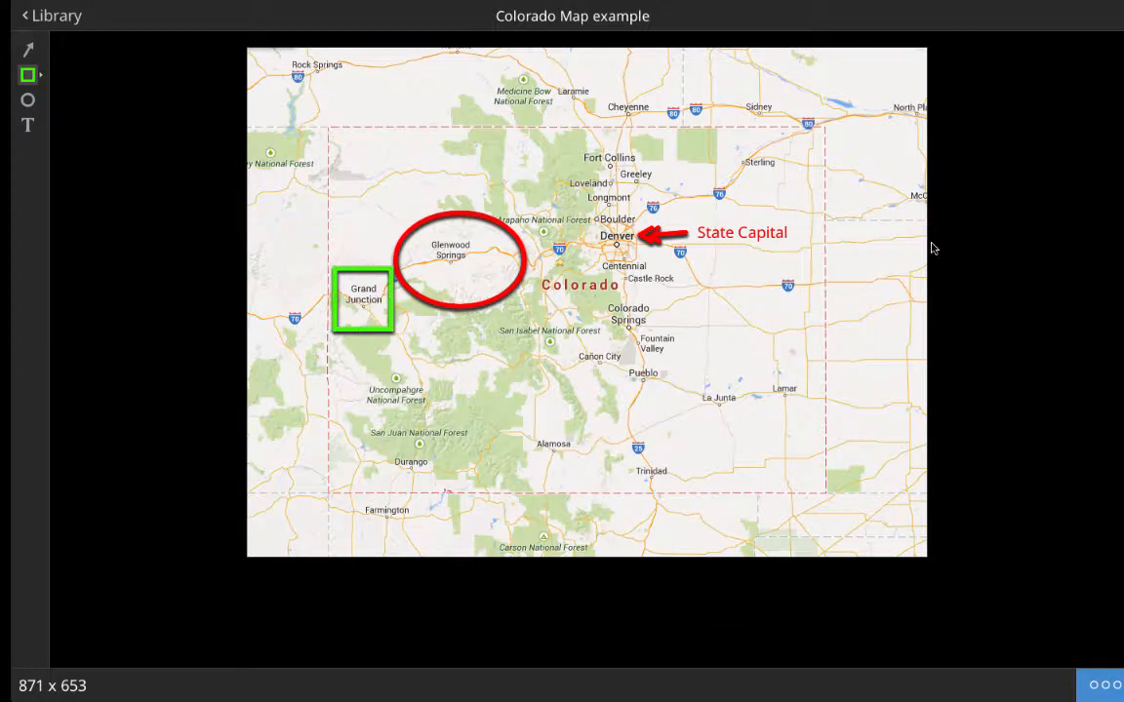
pyautogui.click(1113, 690)
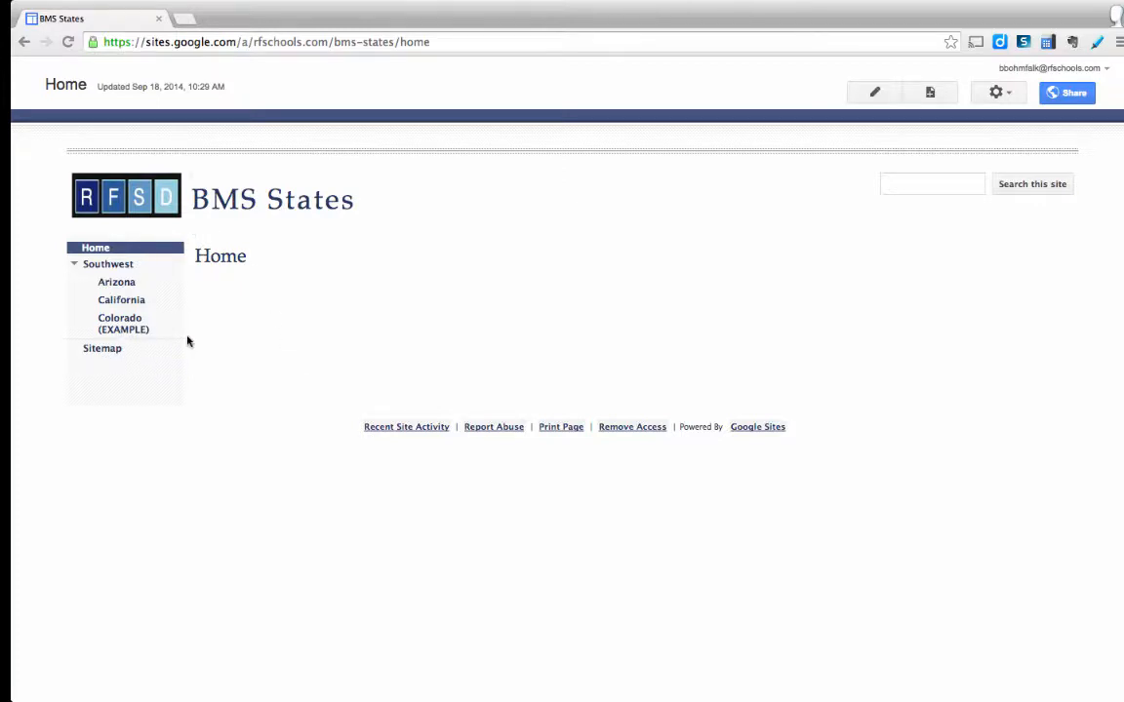
# Open the Colorado (EXAMPLE) page of the BMS States site for editing and add a new line below the instruction under MAP.
pyautogui.click(123, 330)
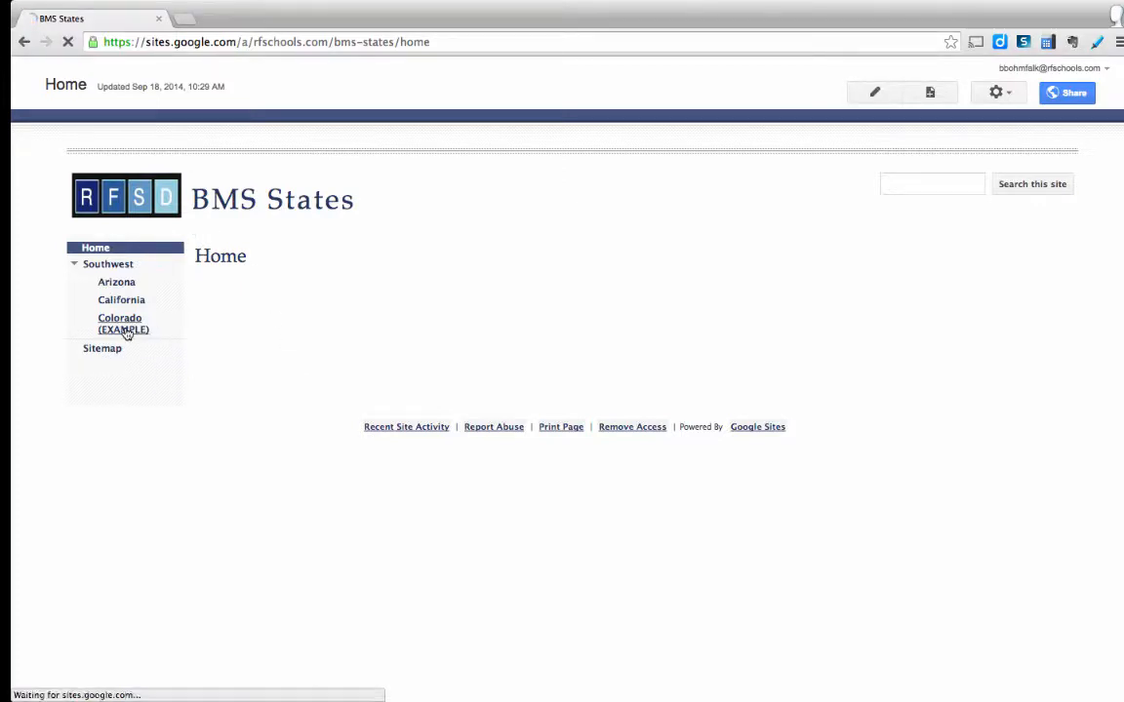
pyautogui.click(863, 93)
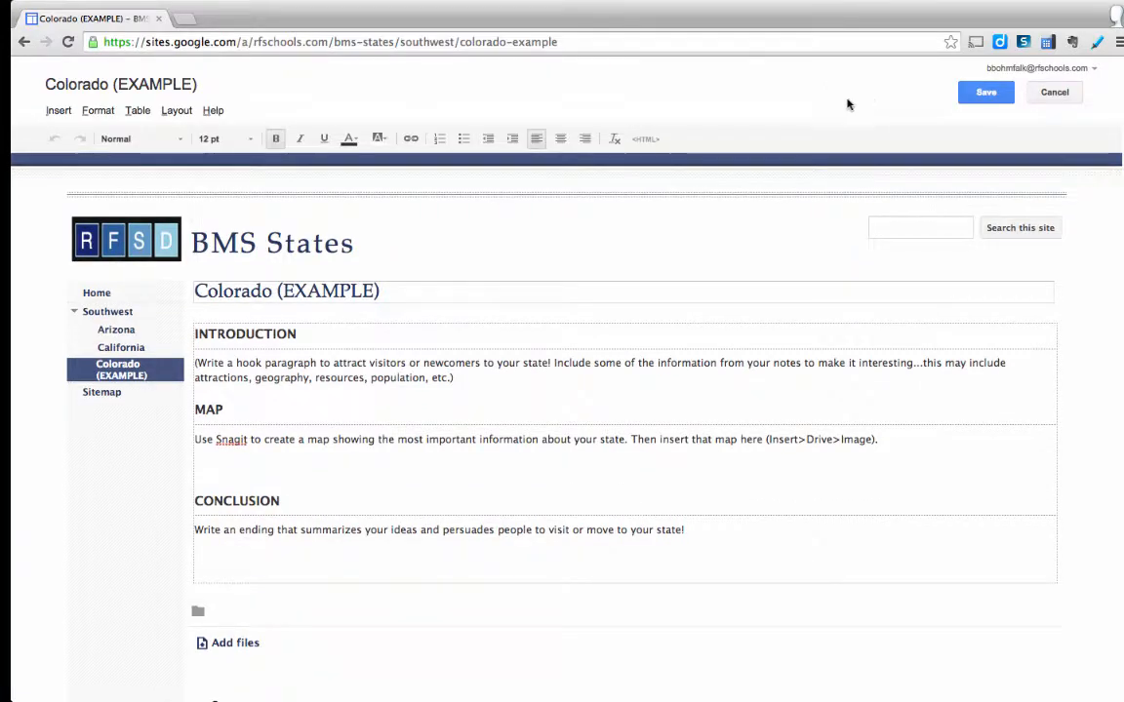
pyautogui.click(198, 462)
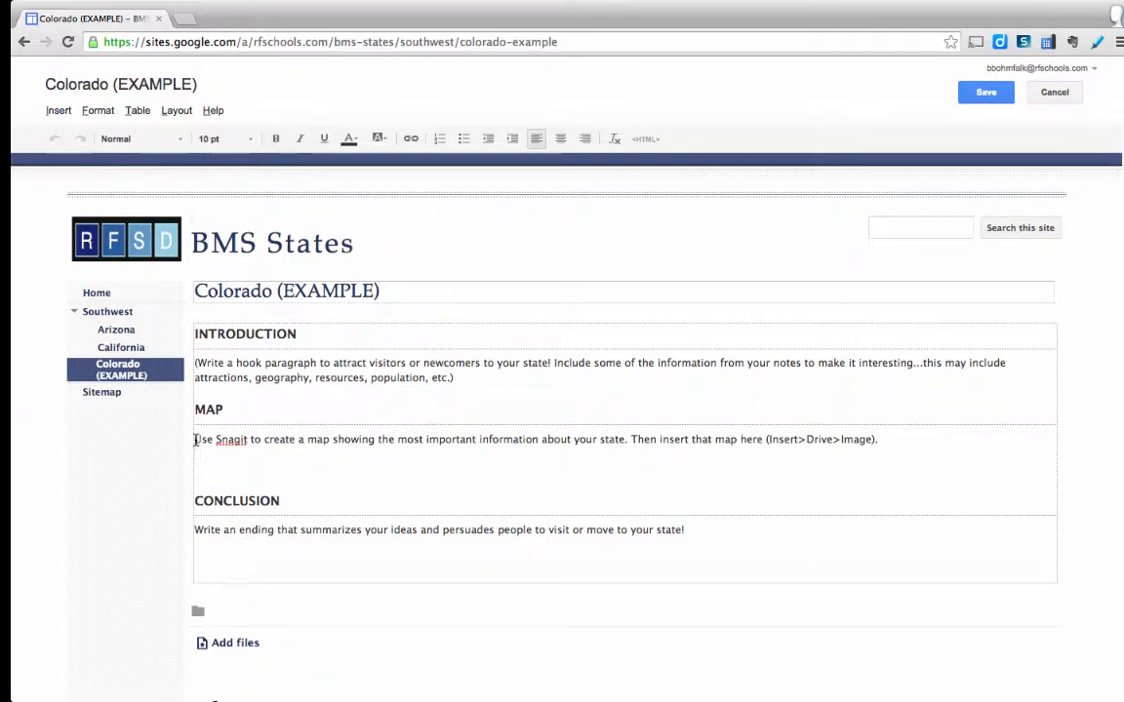
pyautogui.moveTo(196, 440)
pyautogui.mouseDown()
pyautogui.moveTo(486, 458)
pyautogui.moveTo(878, 436)
pyautogui.mouseUp()
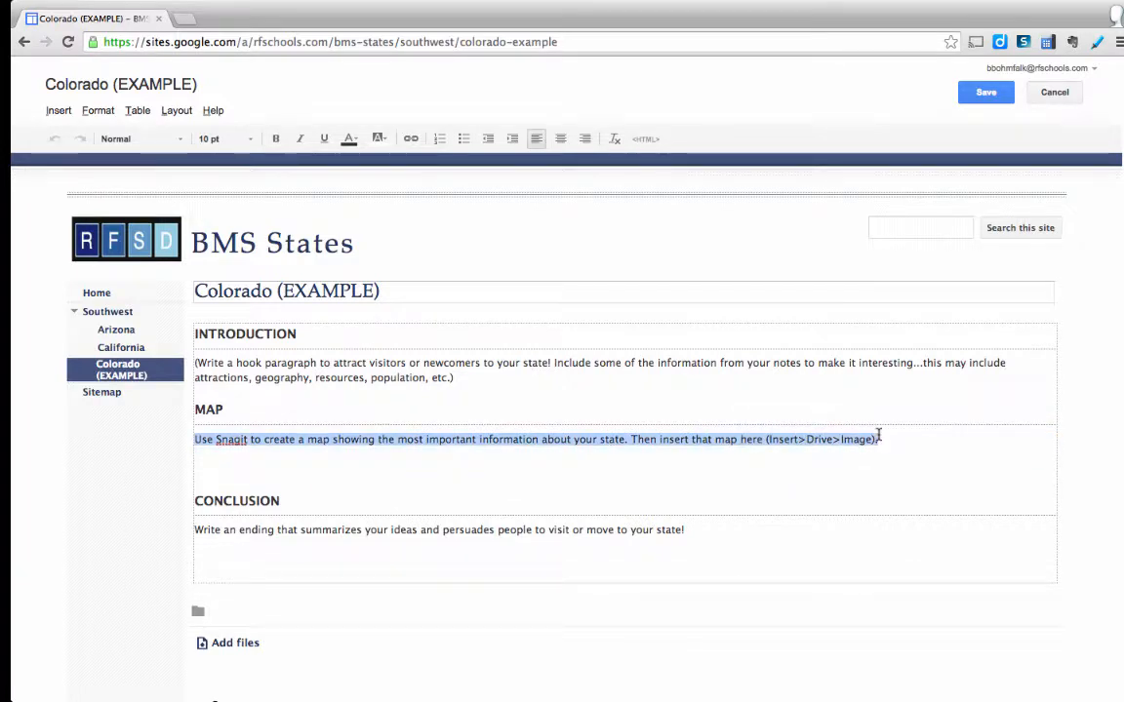
pyautogui.click(768, 440)
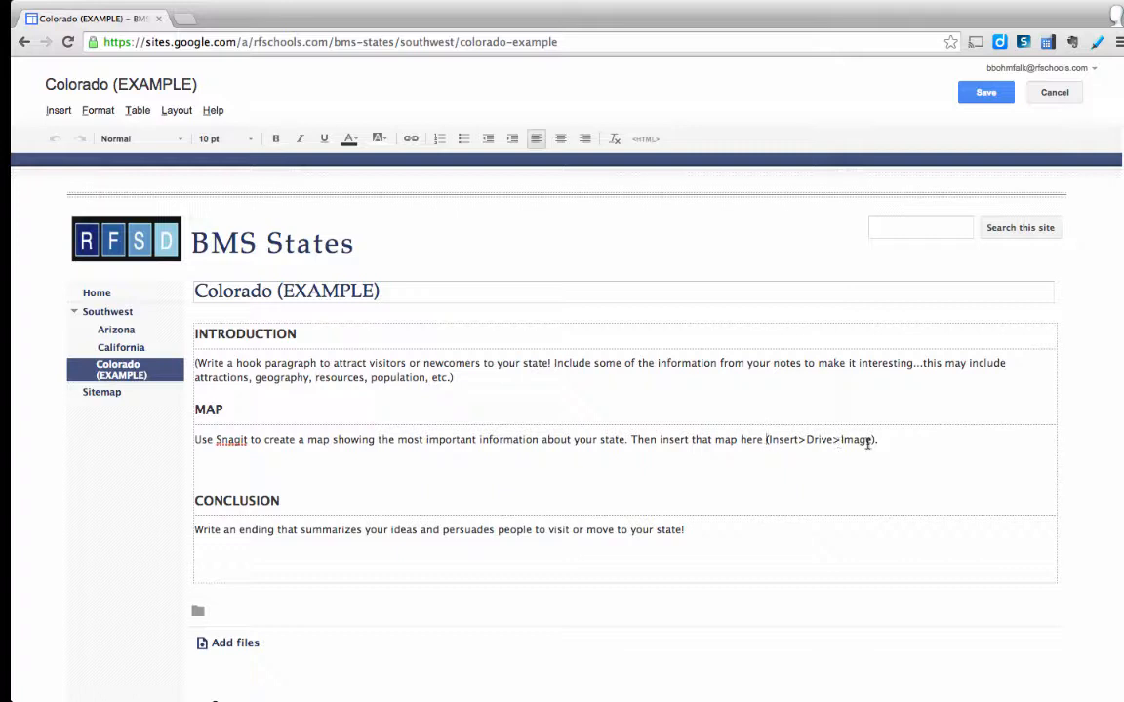
pyautogui.click(886, 440)
pyautogui.press('Return')
pyautogui.press('Return')
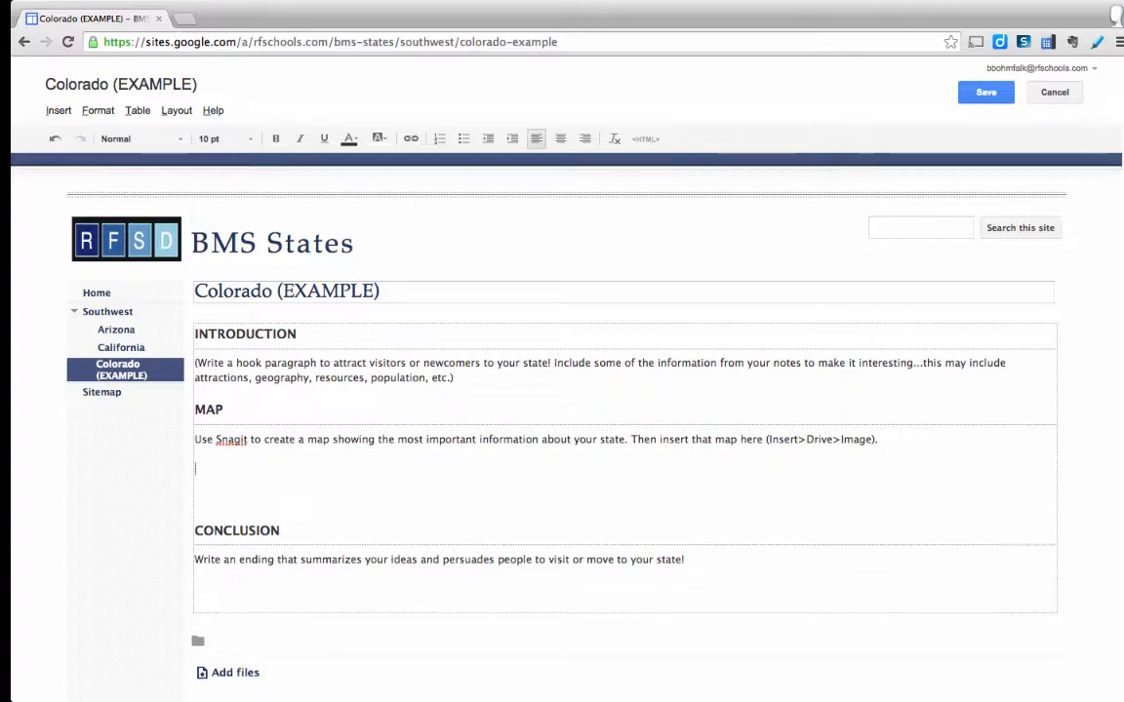
# Insert the Google Drive image "Colorado Map example.png" on the new line under MAP and save the page.
pyautogui.click(58, 111)
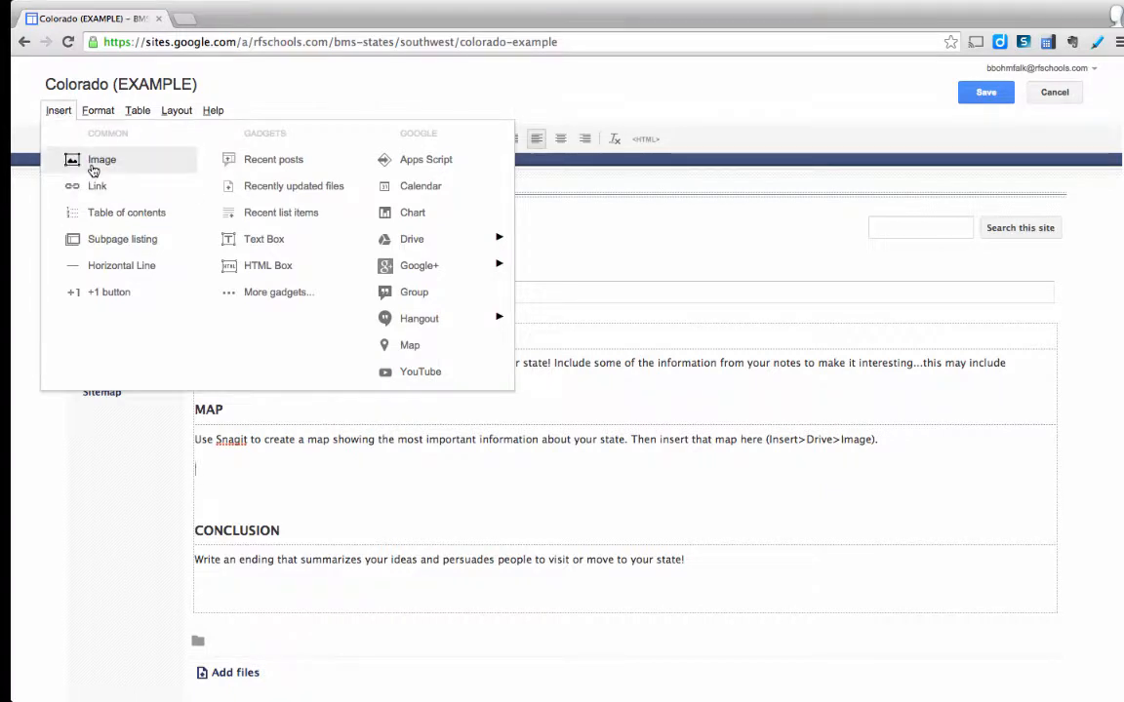
pyautogui.moveTo(395, 251)
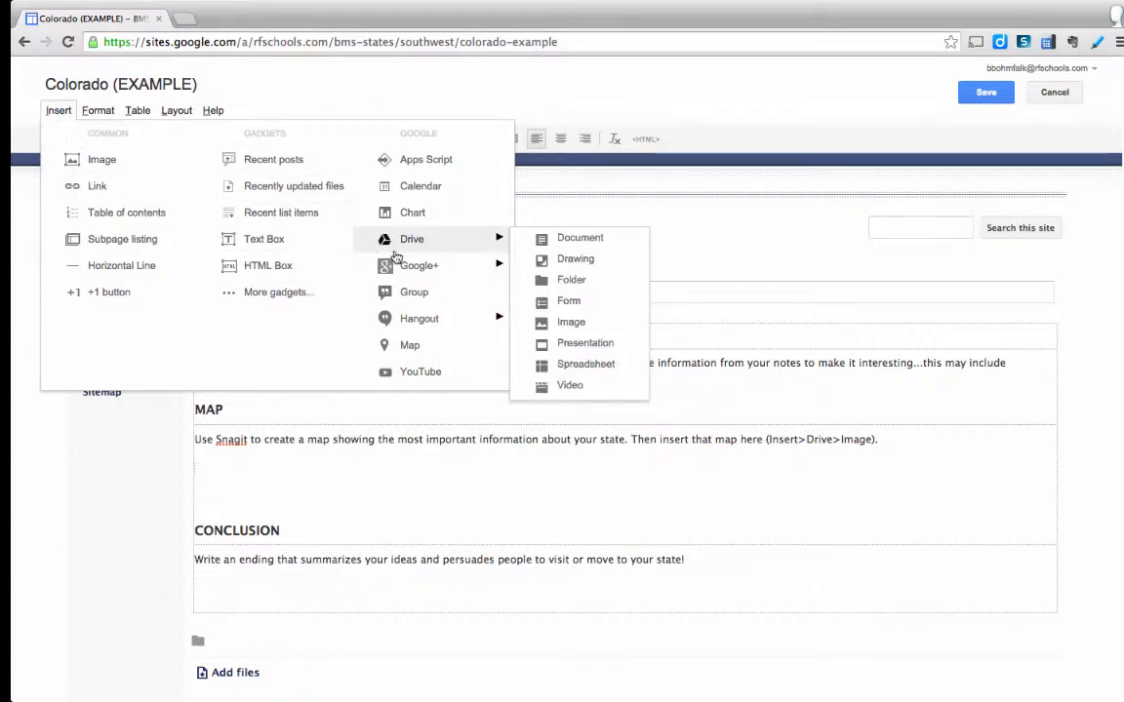
pyautogui.click(548, 320)
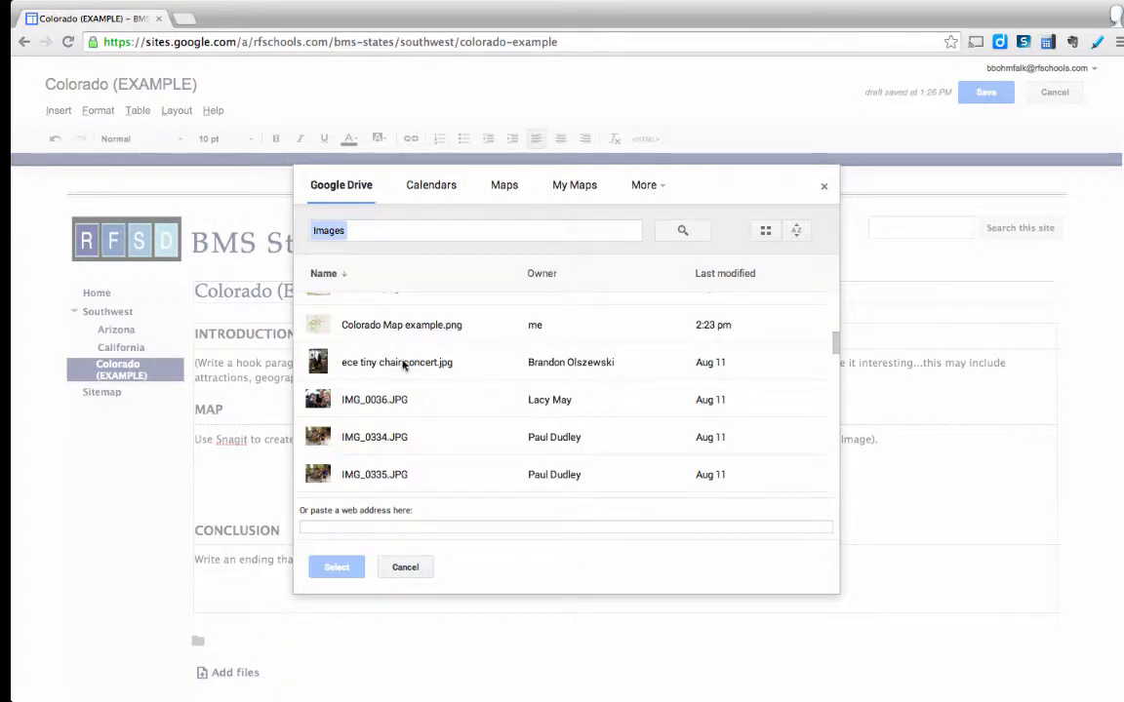
pyautogui.scroll(2, 377, 392)
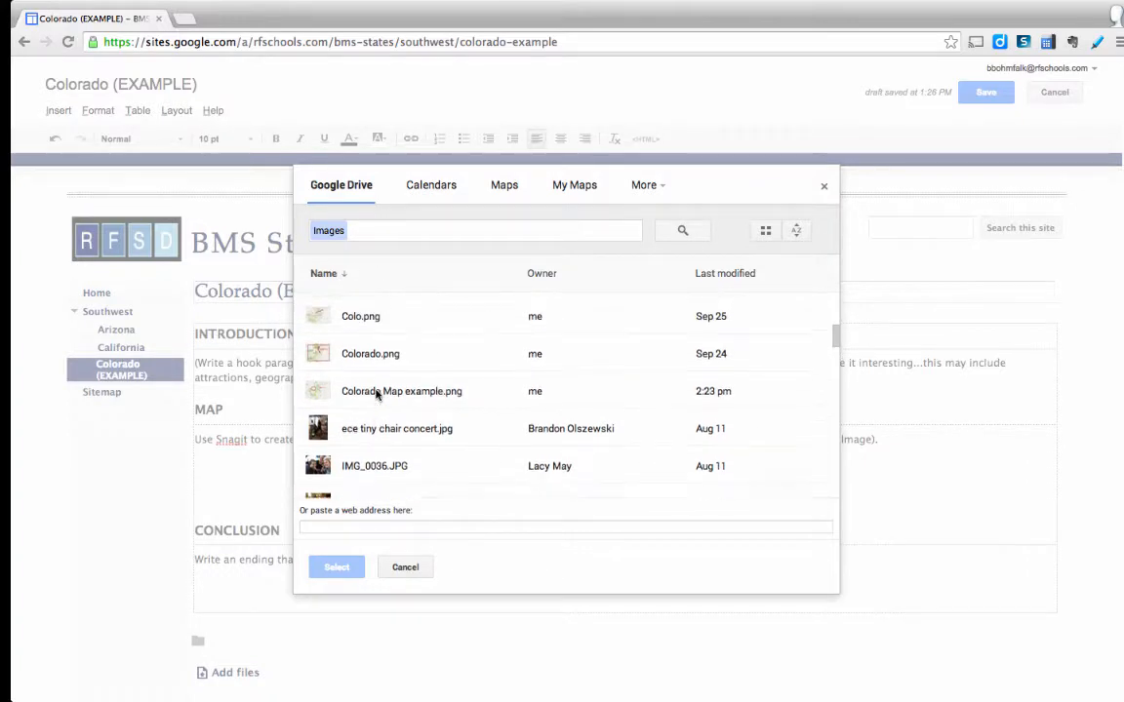
pyautogui.scroll(-1, 377, 394)
pyautogui.scroll(-1, 376, 392)
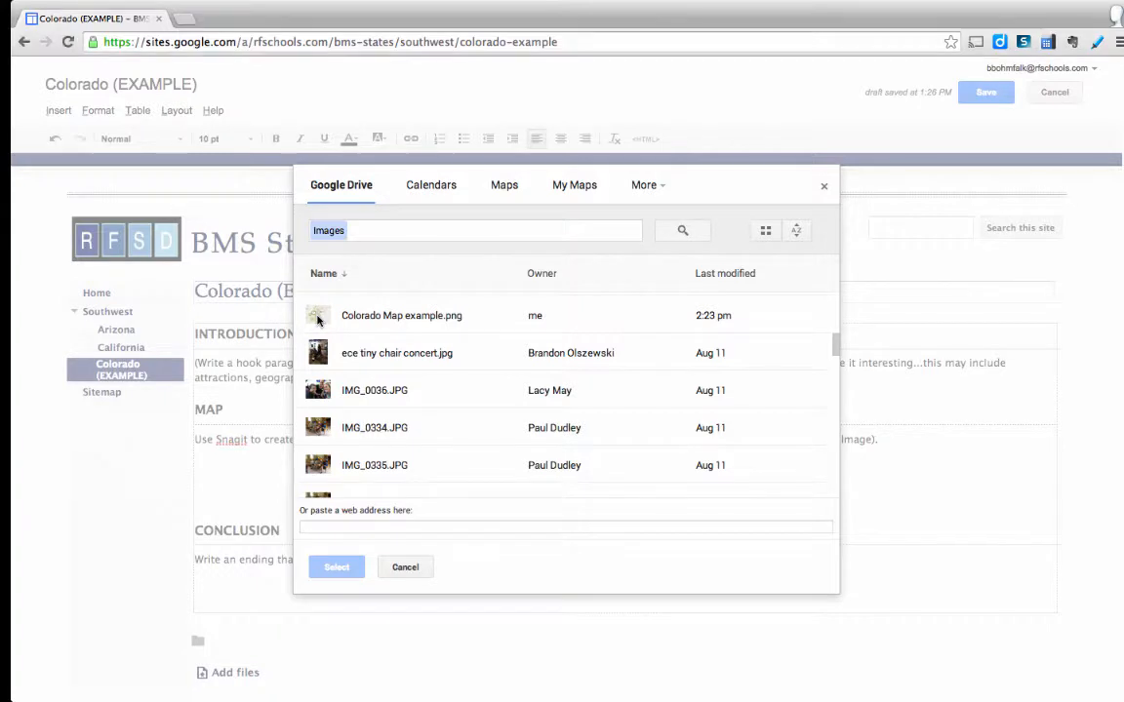
pyautogui.click(384, 325)
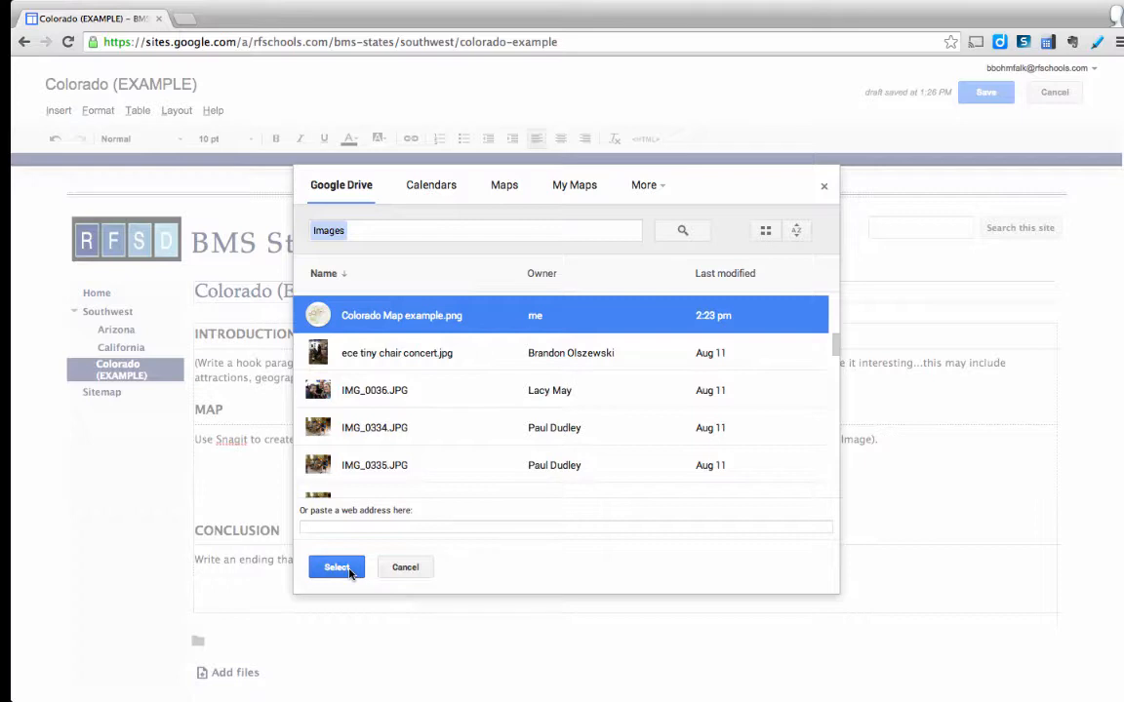
pyautogui.click(346, 570)
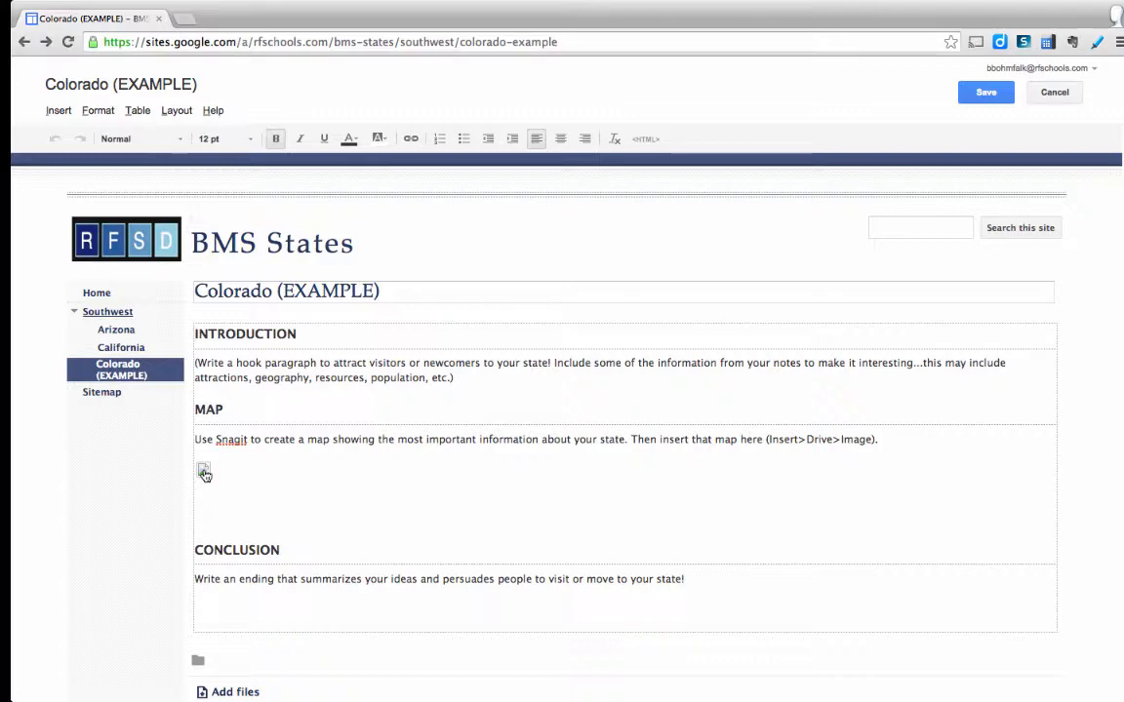
pyautogui.click(990, 94)
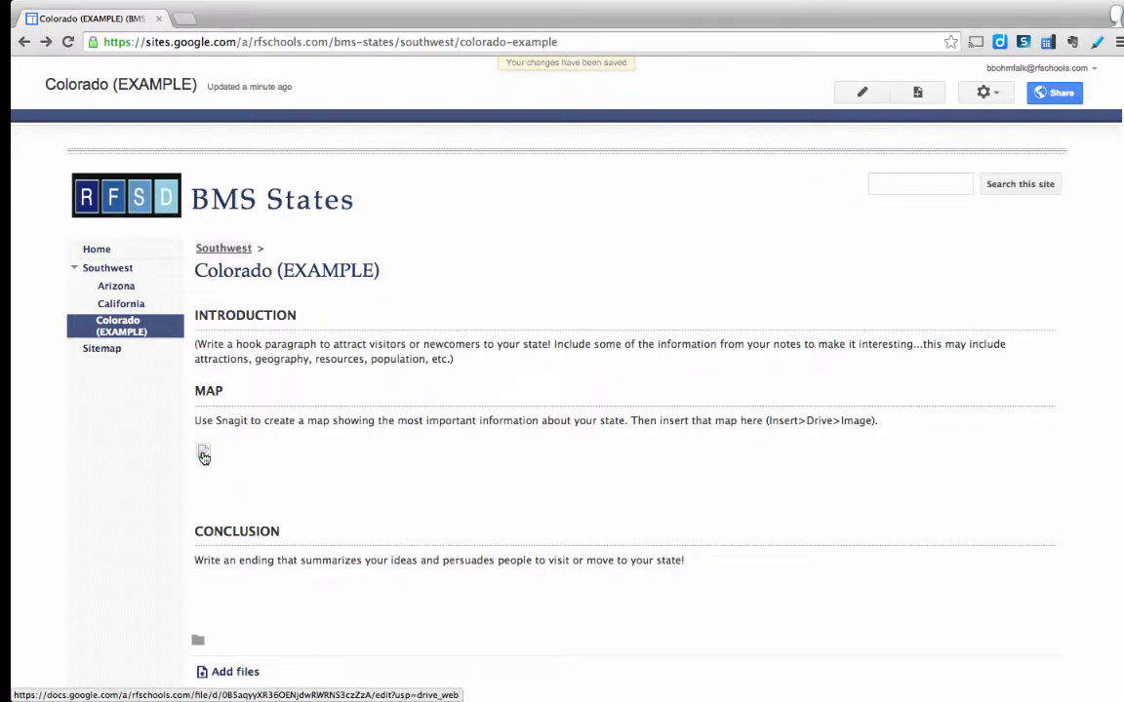
# Open the inserted map image in Google Drive and set its link sharing to "Public on the web" with view access.
pyautogui.click(204, 458)
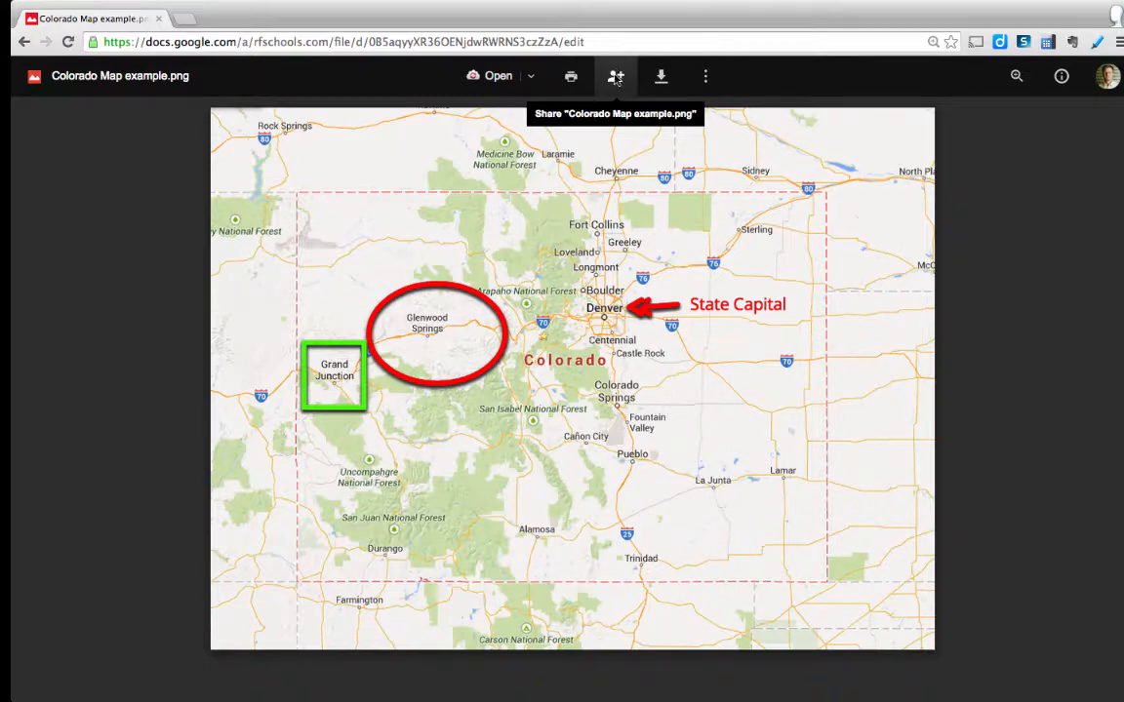
pyautogui.click(616, 81)
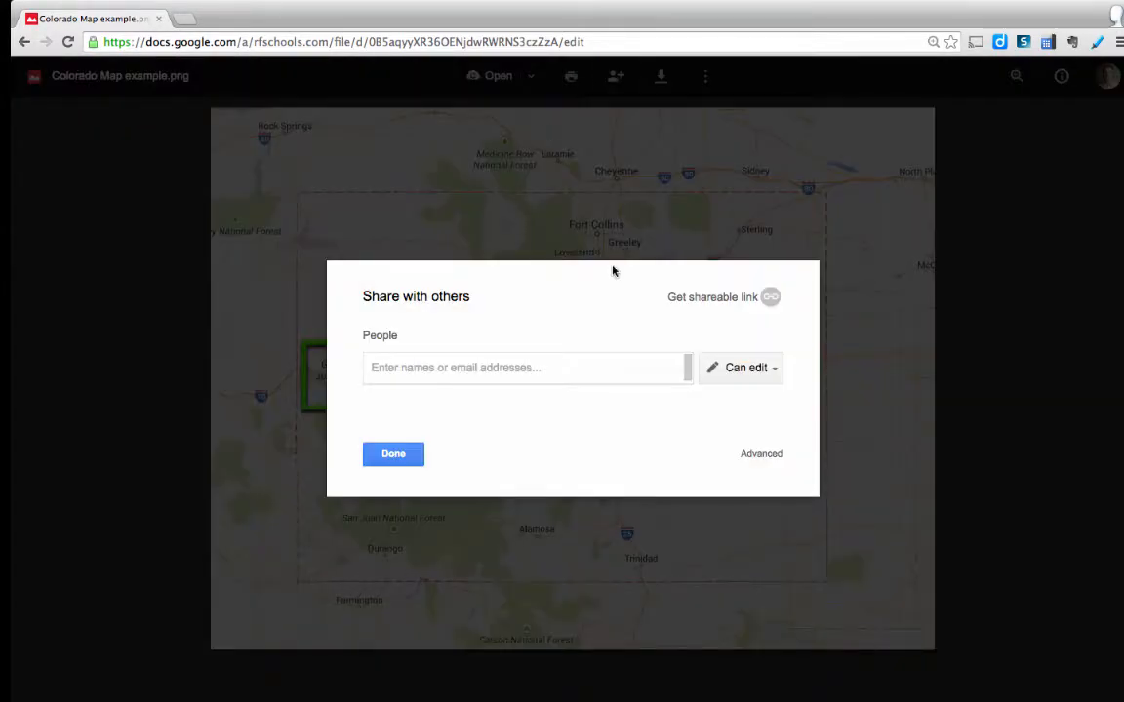
pyautogui.click(751, 455)
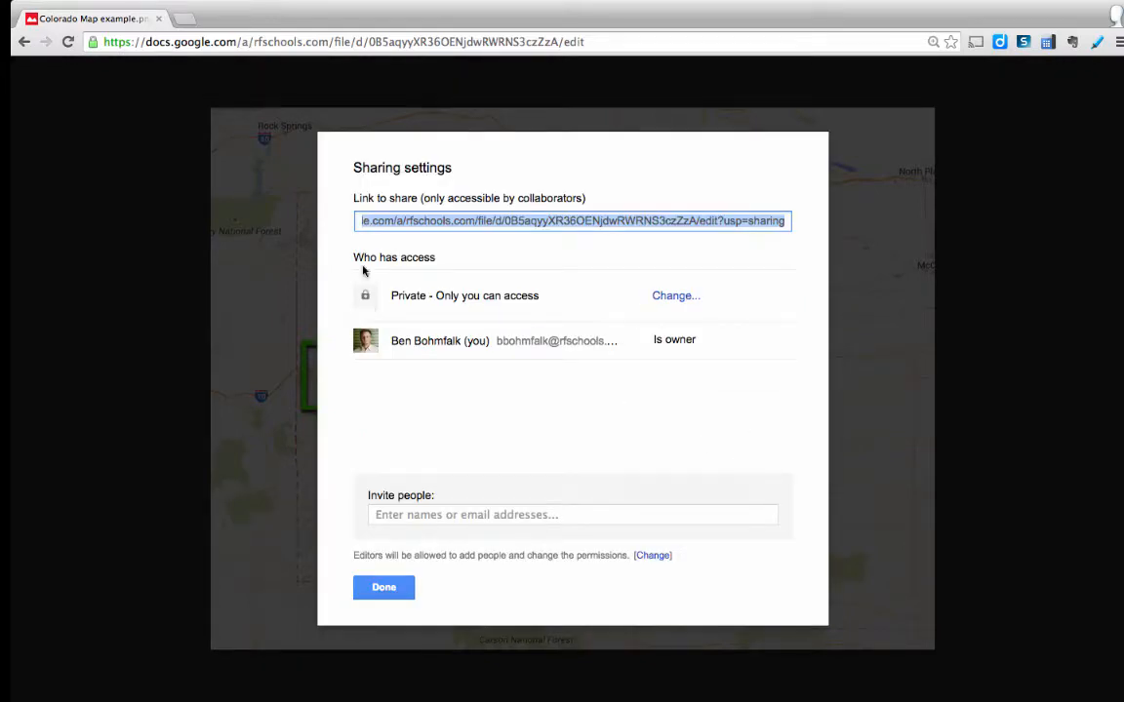
pyautogui.click(469, 296)
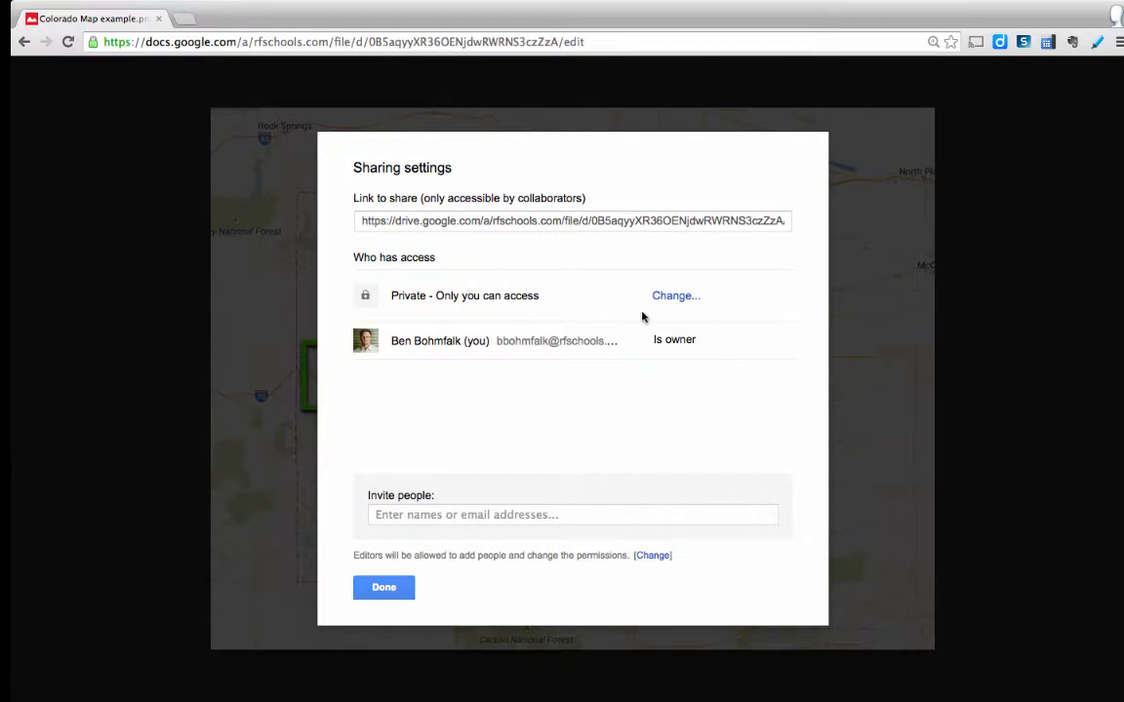
pyautogui.click(665, 297)
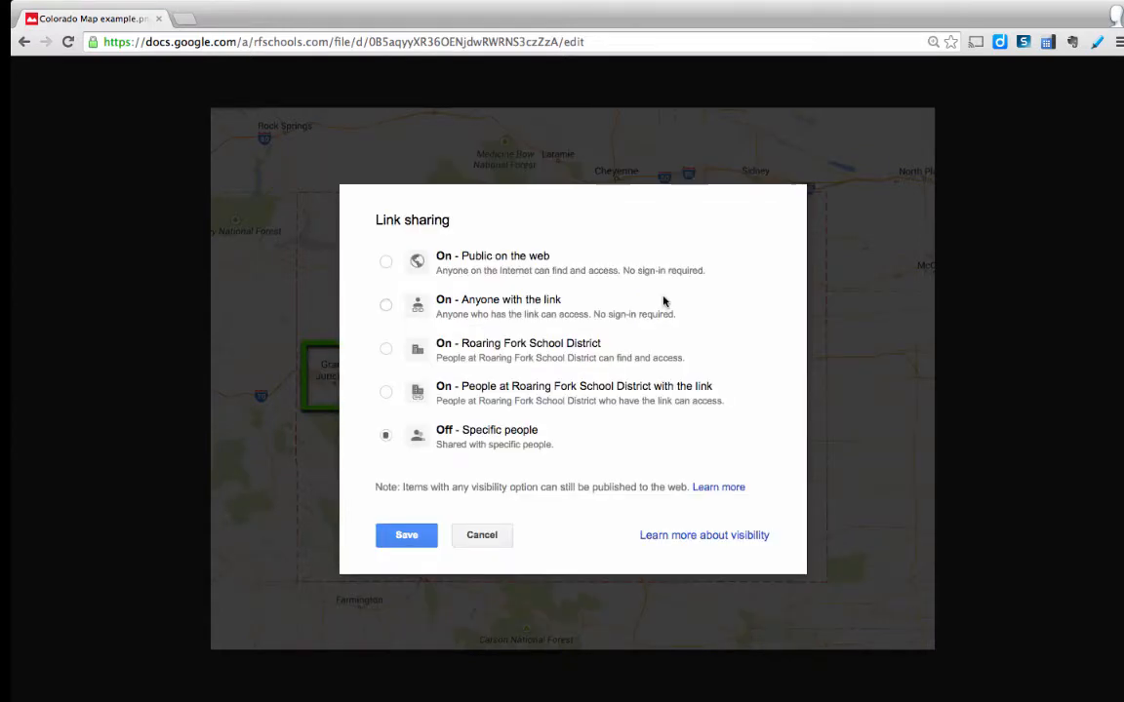
pyautogui.click(385, 262)
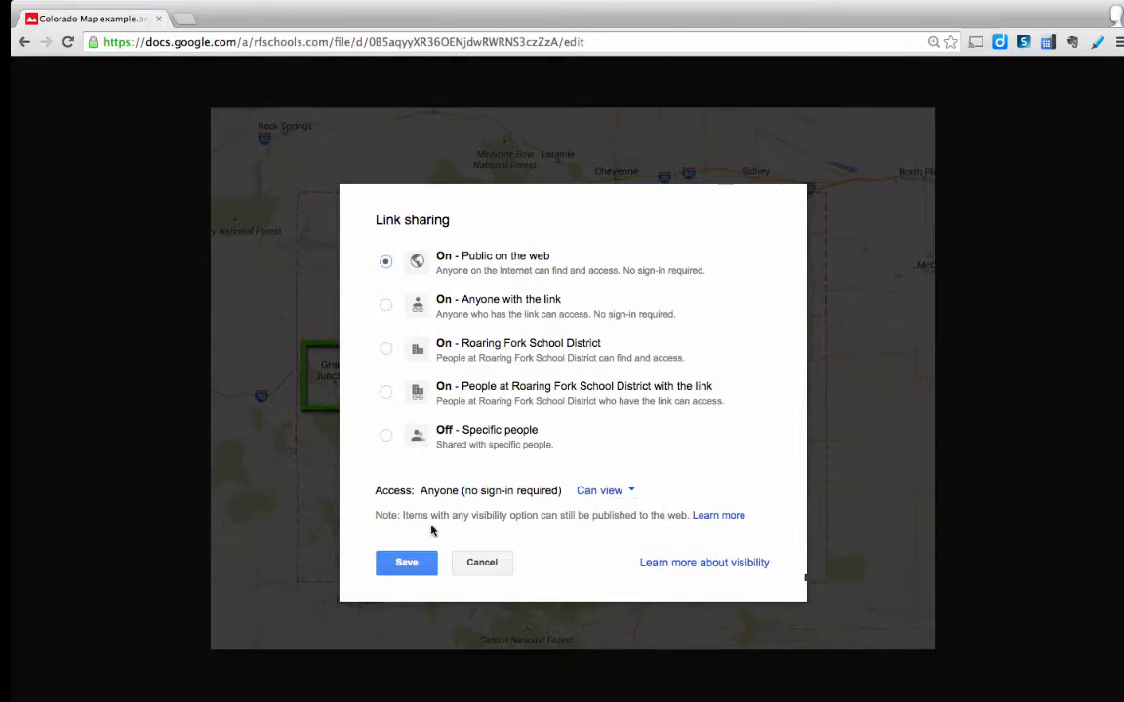
pyautogui.click(405, 563)
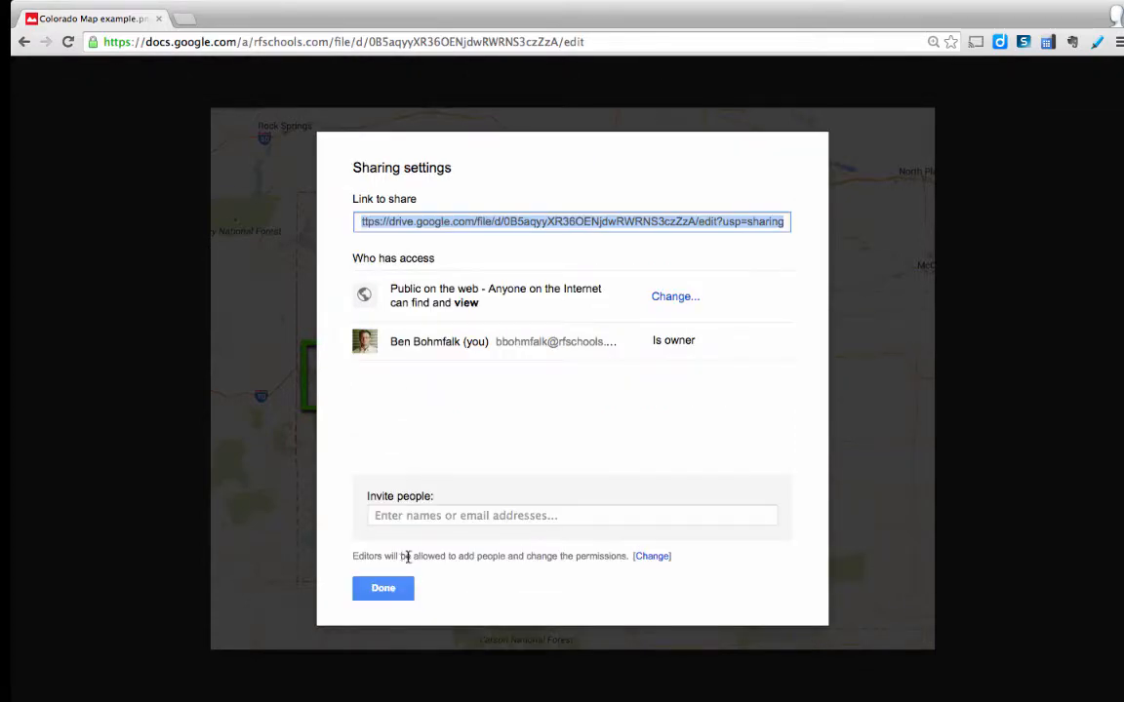
pyautogui.click(402, 589)
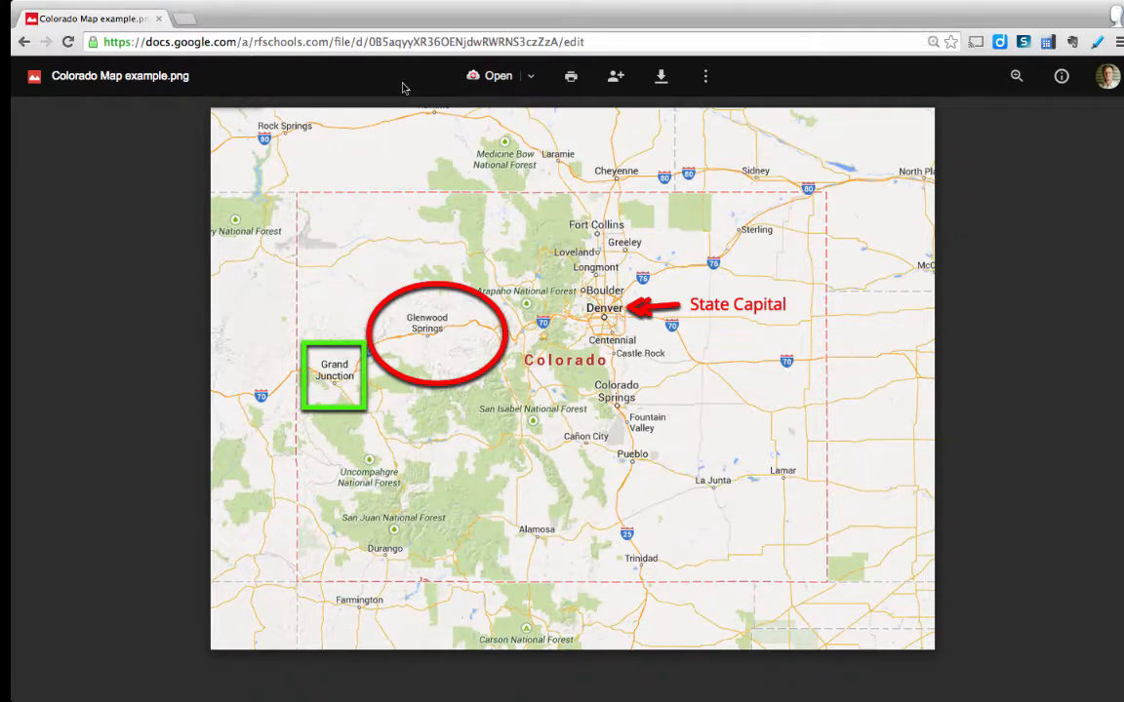
# Return to the Colorado (EXAMPLE) page, reload it, and check the map image under MAP.
pyautogui.click(25, 41)
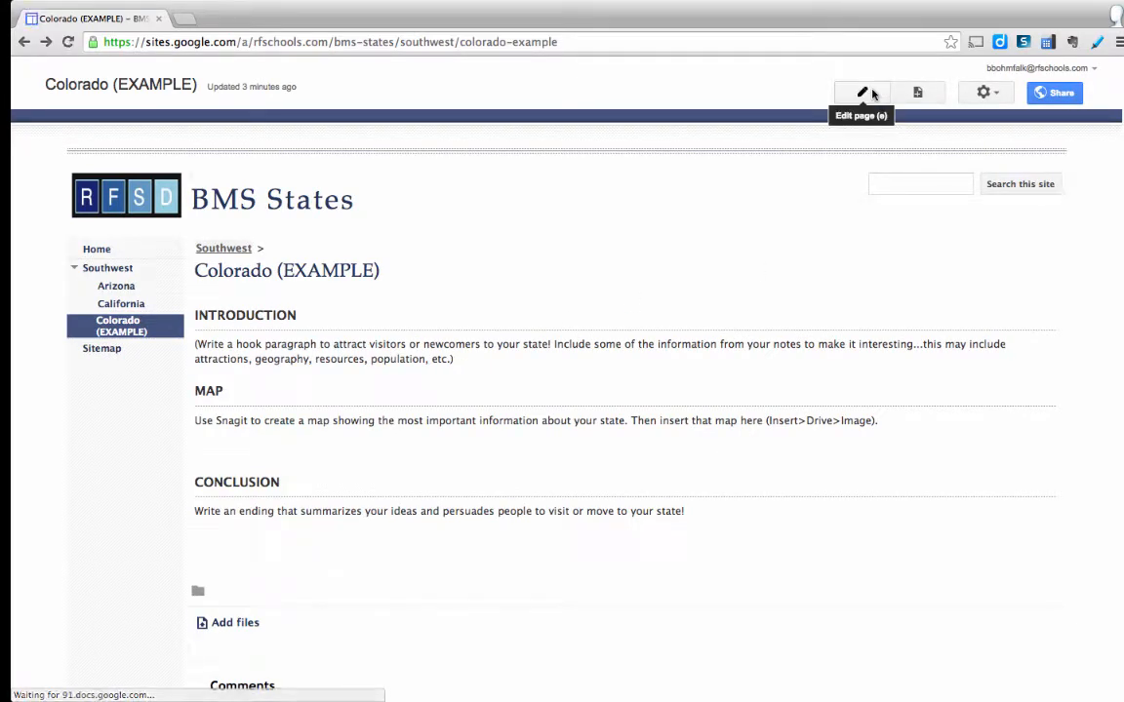
pyautogui.click(67, 41)
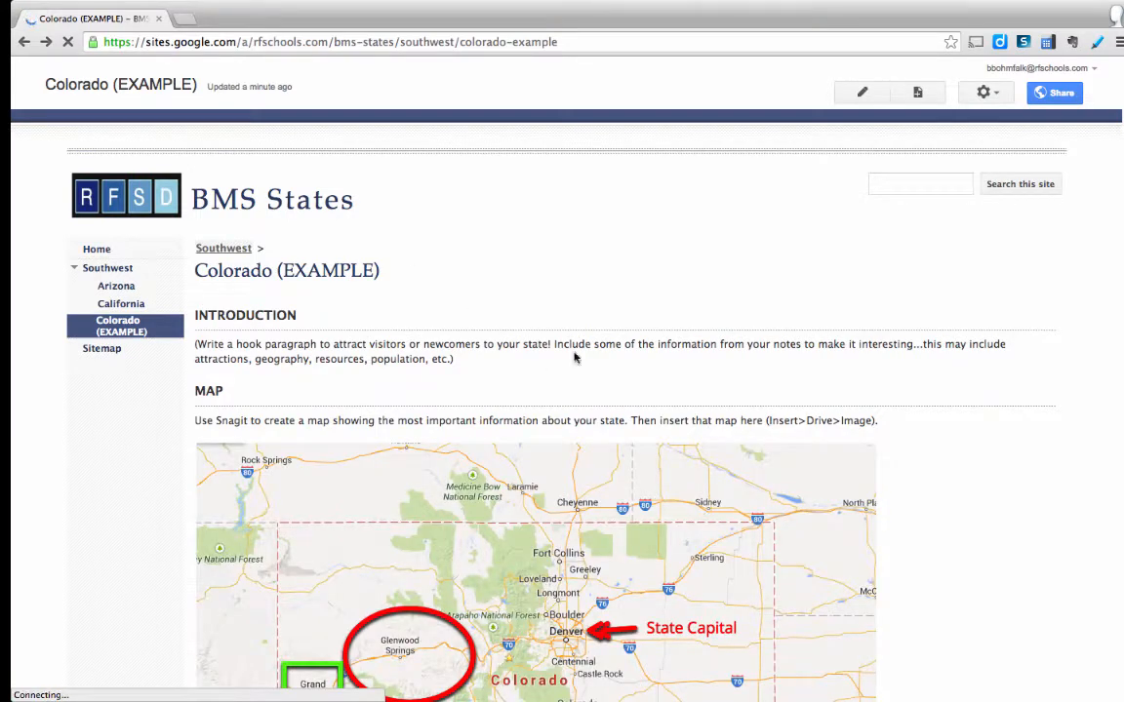
pyautogui.scroll(-2, 842, 424)
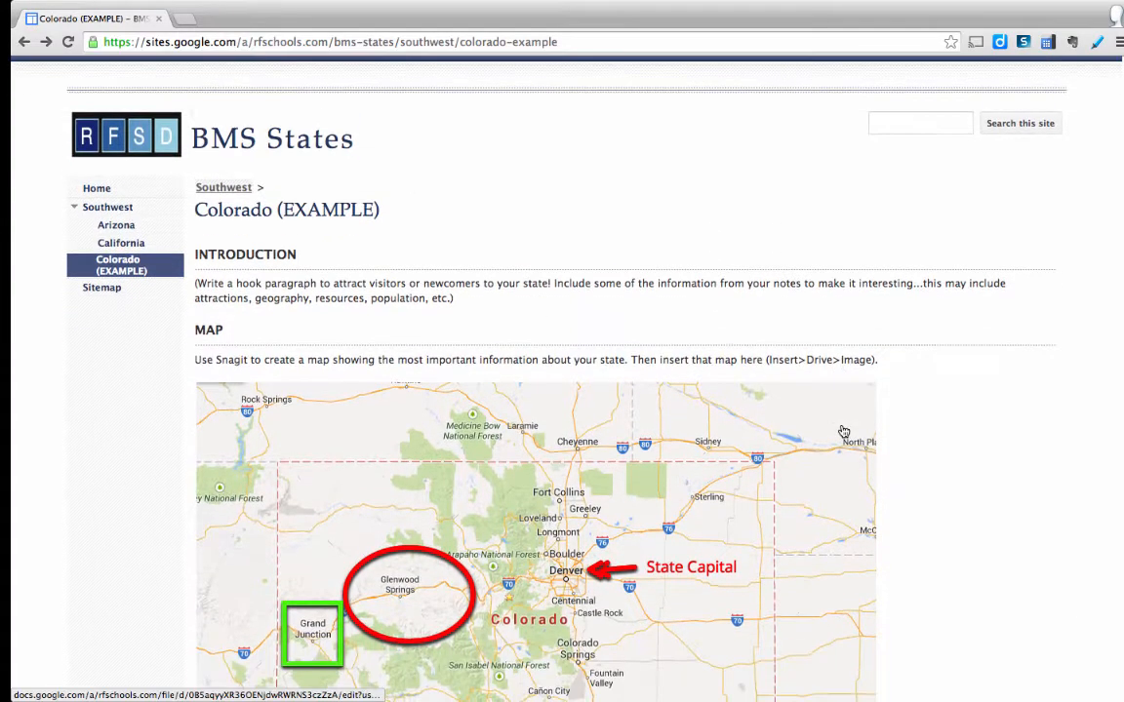
pyautogui.scroll(3, 843, 431)
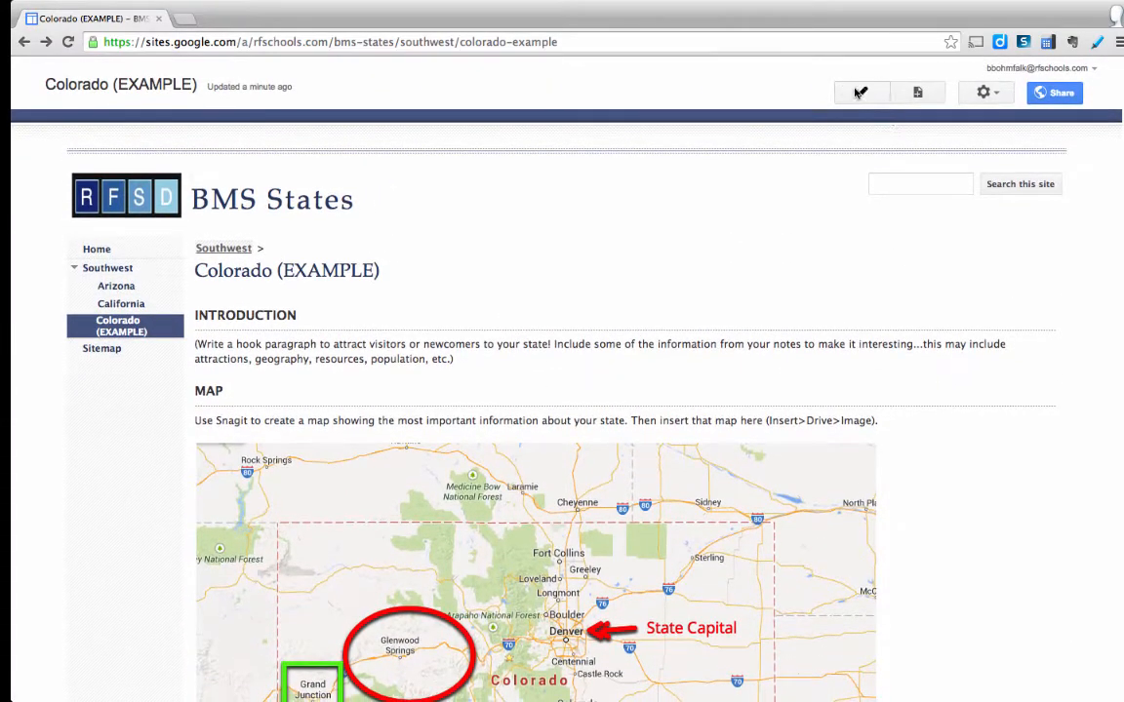
# Open the Colorado (EXAMPLE) page for editing and review the option for inserting an image from Google Drive.
pyautogui.click(861, 94)
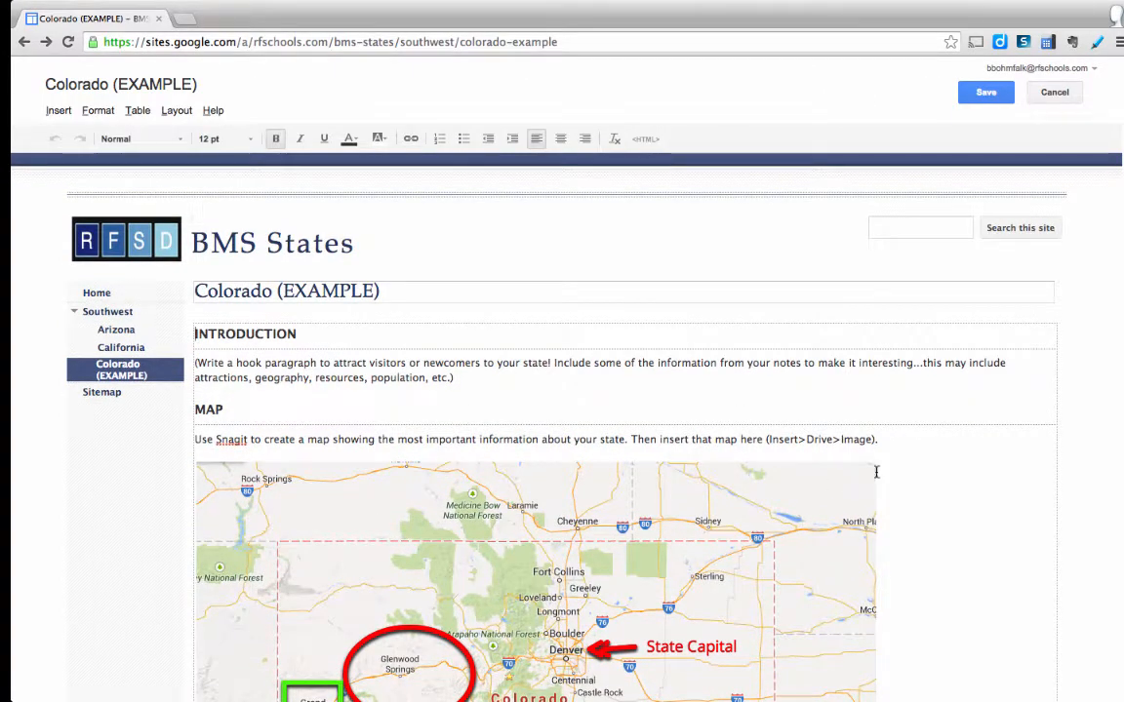
pyautogui.moveTo(800, 439); pyautogui.dragTo(879, 439)
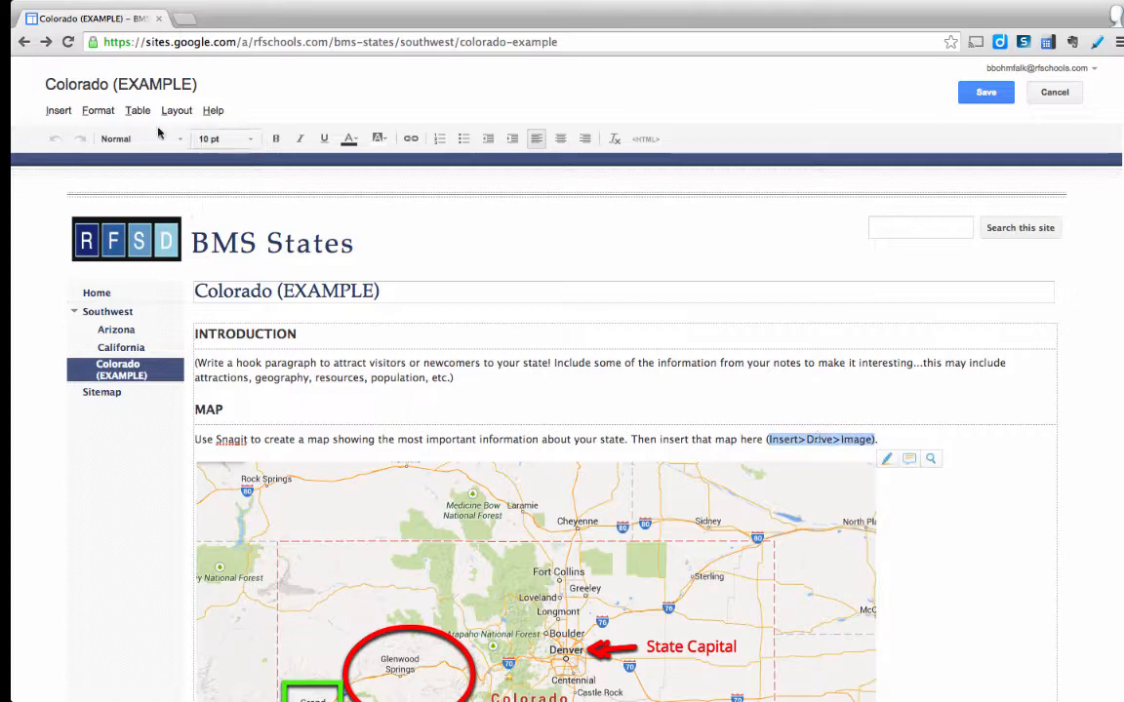
pyautogui.click(58, 112)
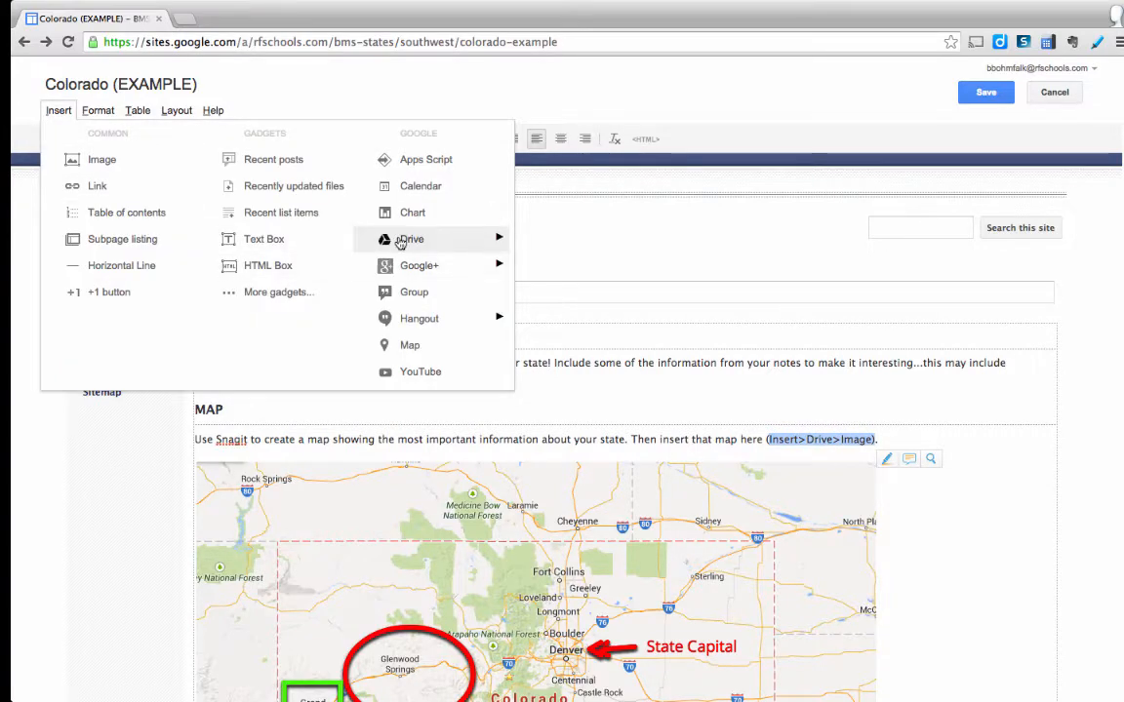
pyautogui.moveTo(405, 241)
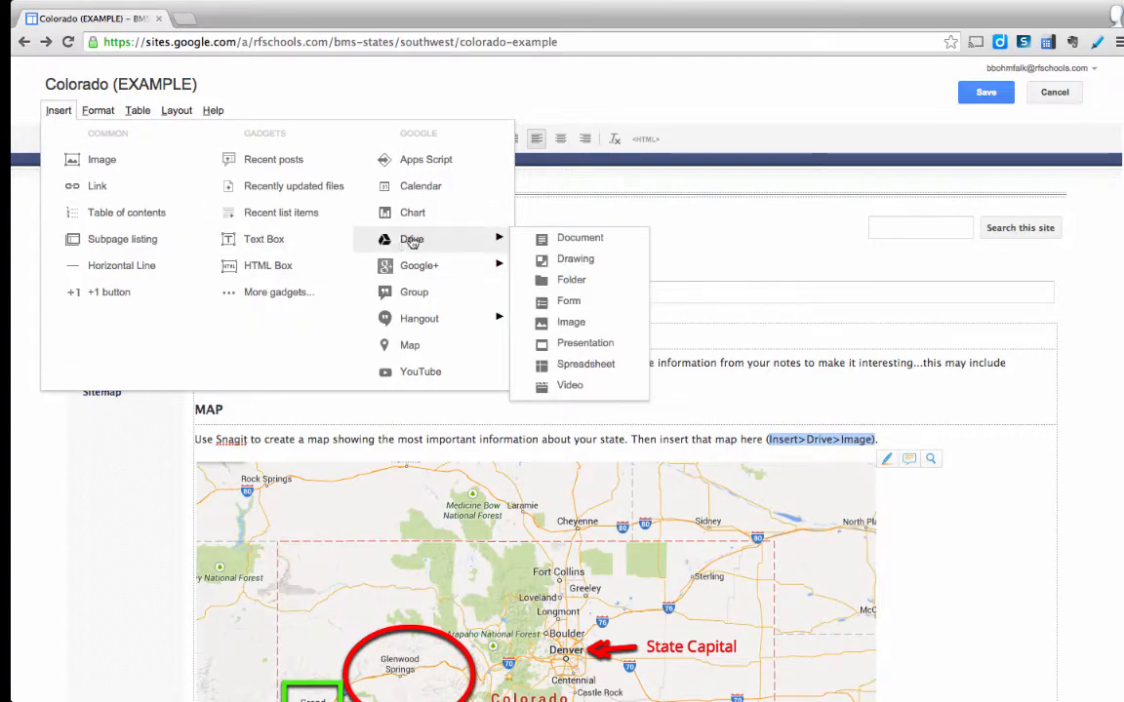
pyautogui.click(575, 324)
# Select the map image under MAP to view its link and image options, and save the page.
pyautogui.scroll(-2, 986, 577)
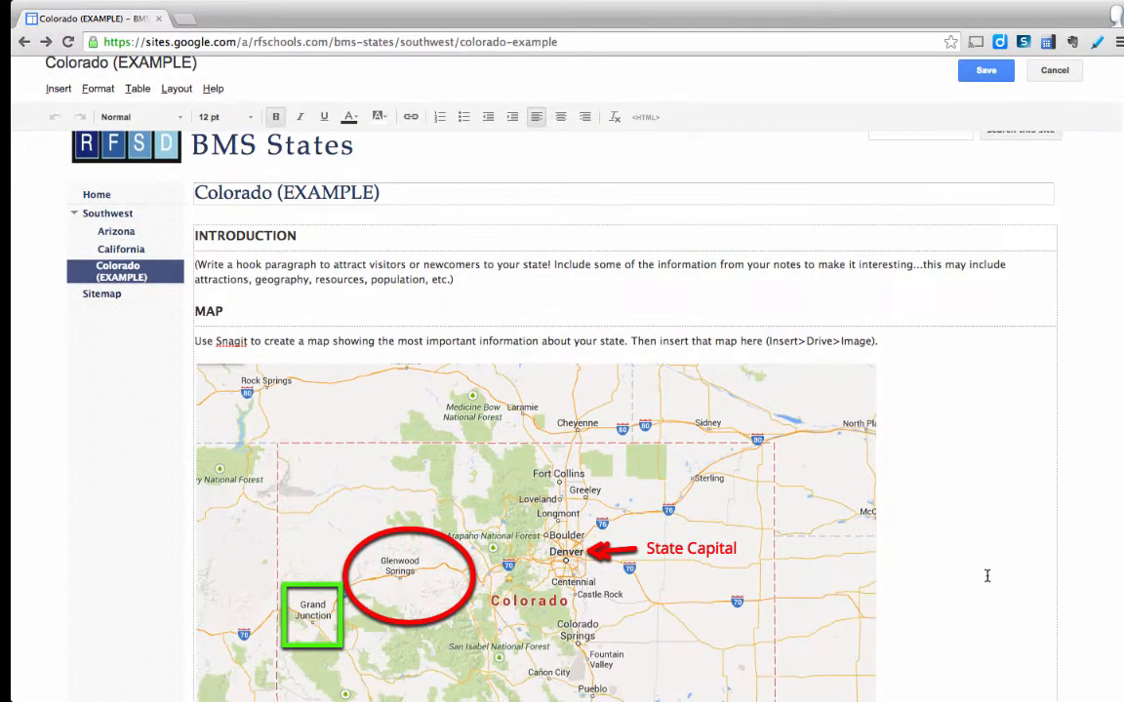
pyautogui.scroll(-1, 582, 591)
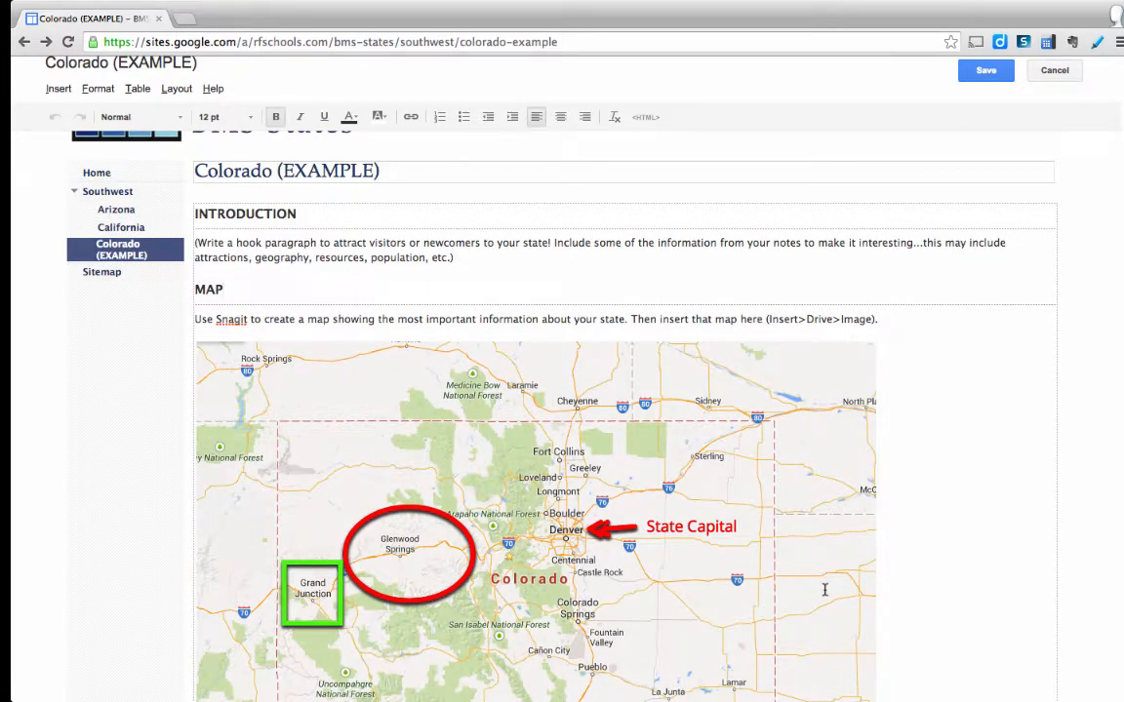
pyautogui.click(737, 418)
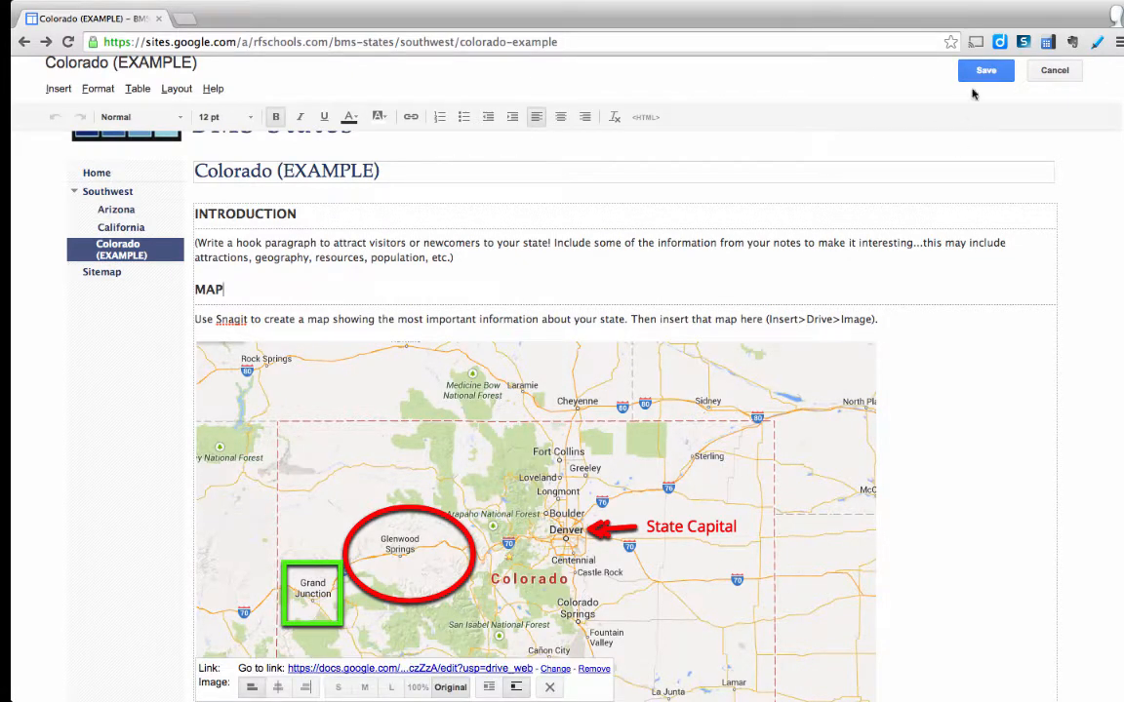
pyautogui.click(984, 70)
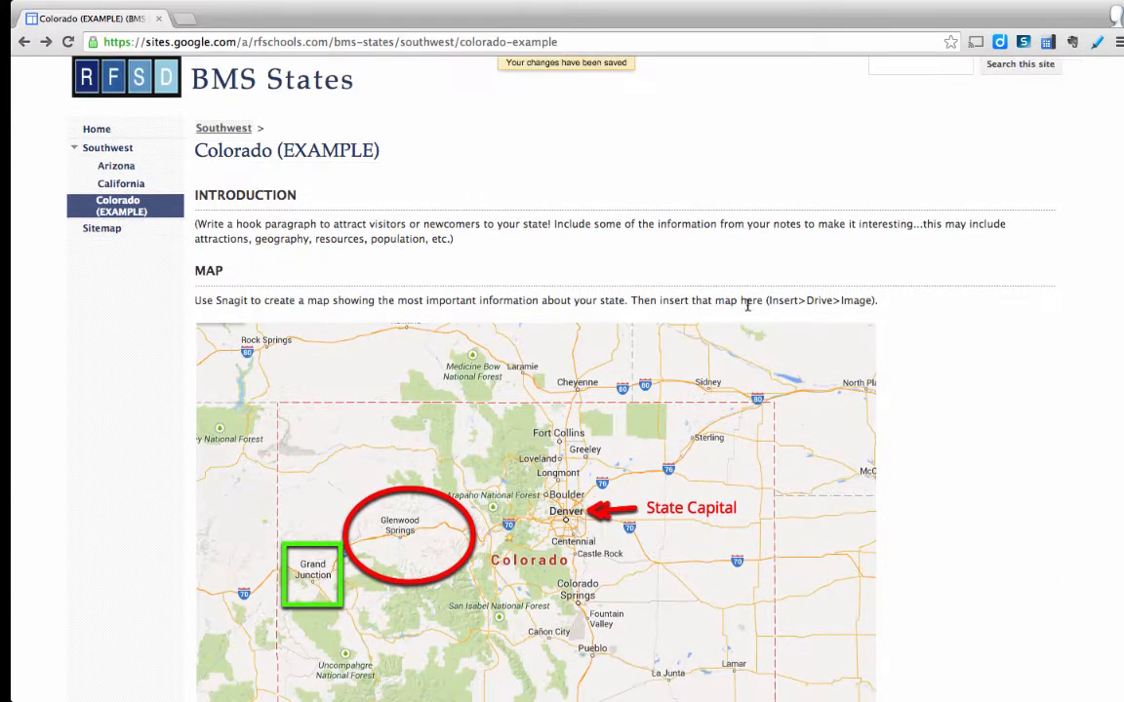
# Open the map image in Google Drive and check who has access in its advanced sharing settings.
pyautogui.click(607, 391)
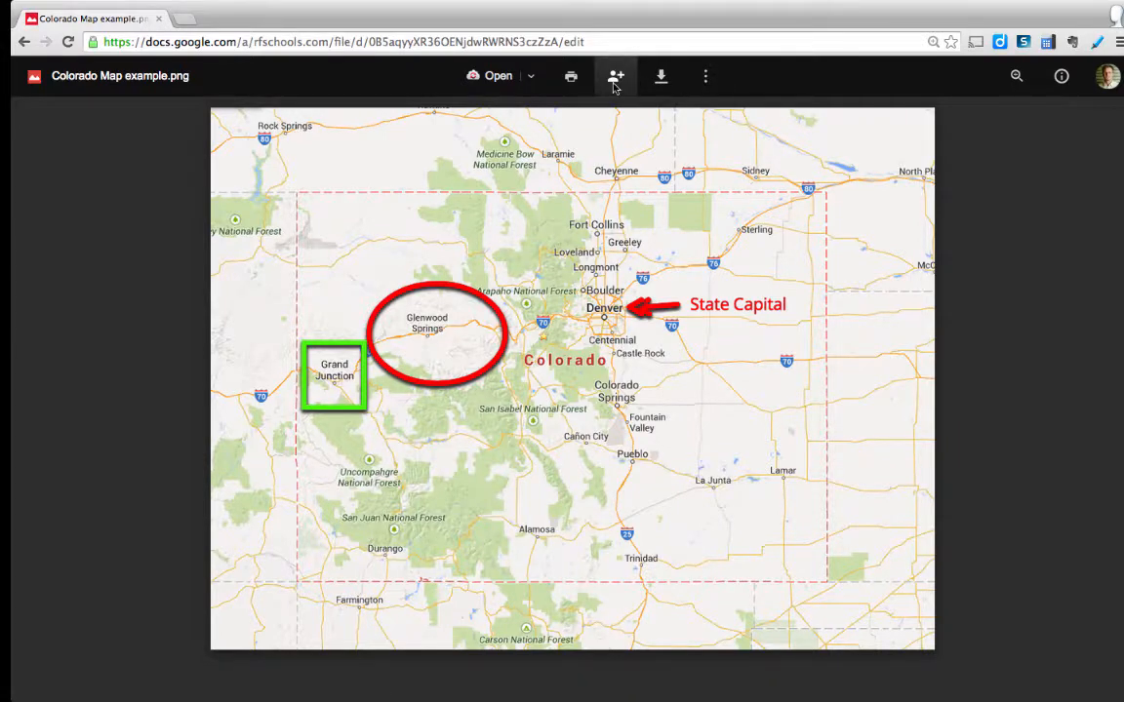
pyautogui.click(616, 77)
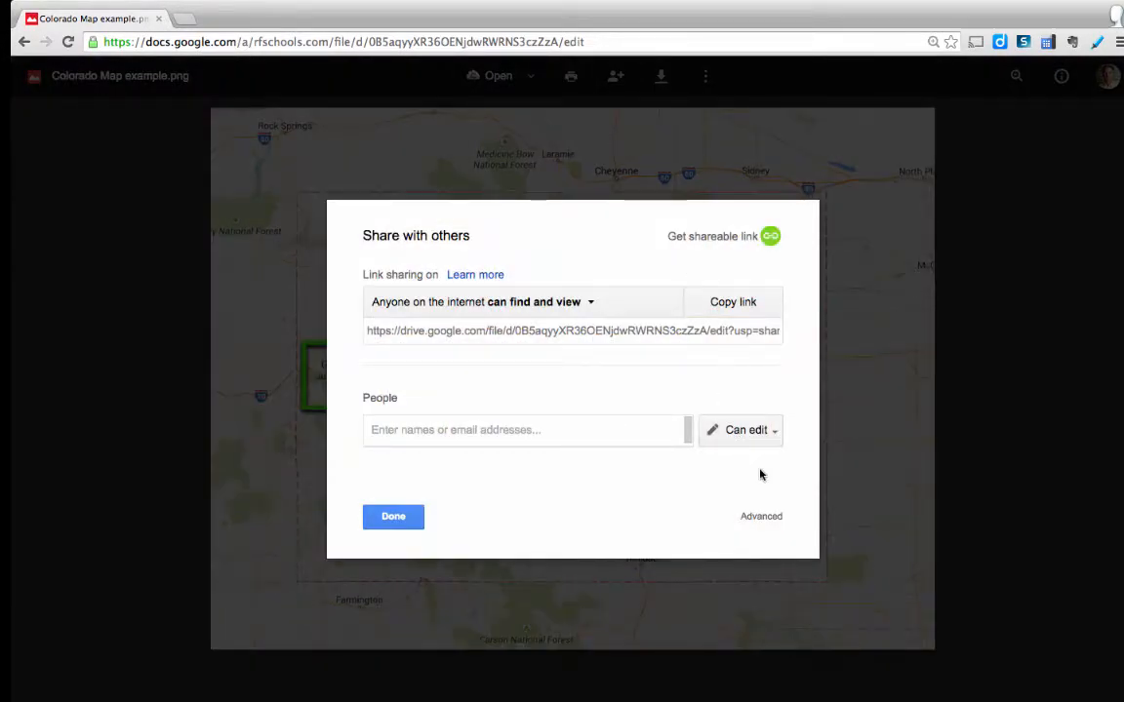
pyautogui.click(762, 517)
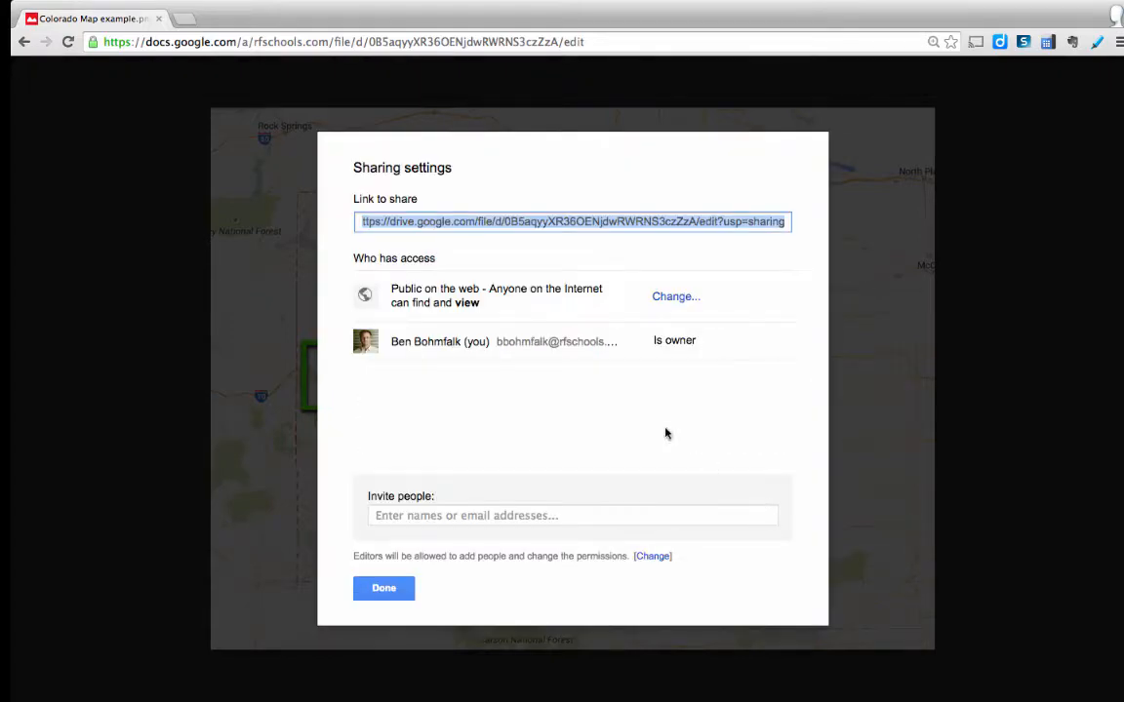
pyautogui.click(392, 587)
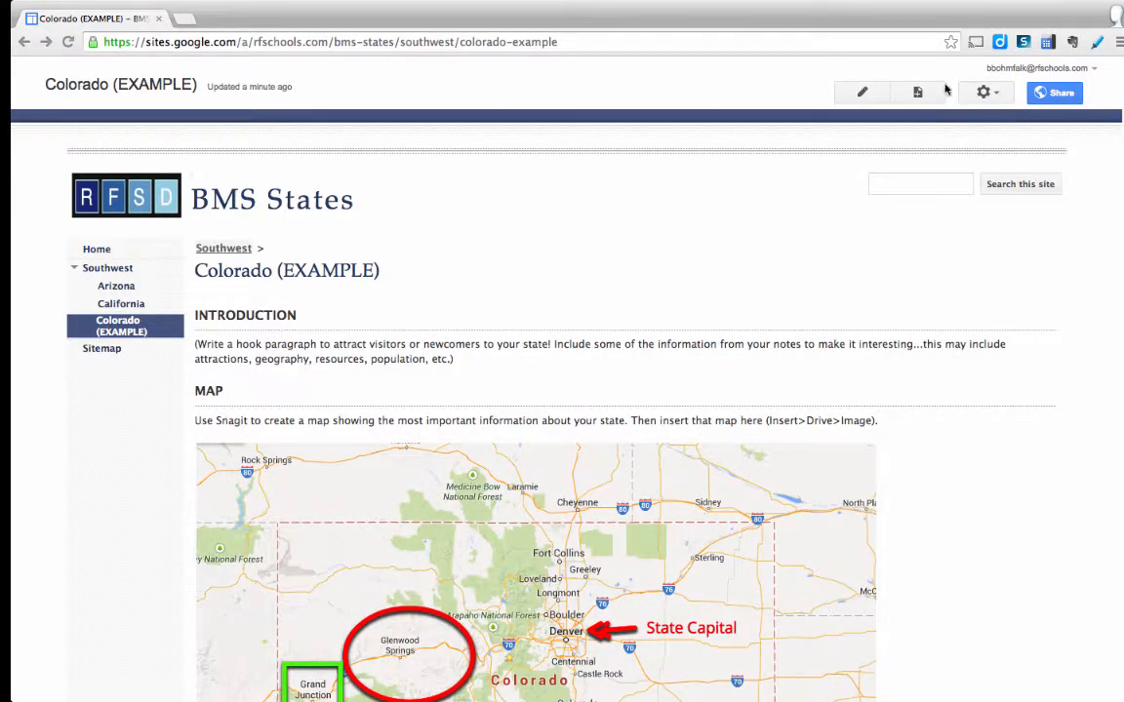
# Edit the Colorado (EXAMPLE) page and add "Write your content here!" under the INTRODUCTION instructions, separated by a blank line.
pyautogui.click(862, 93)
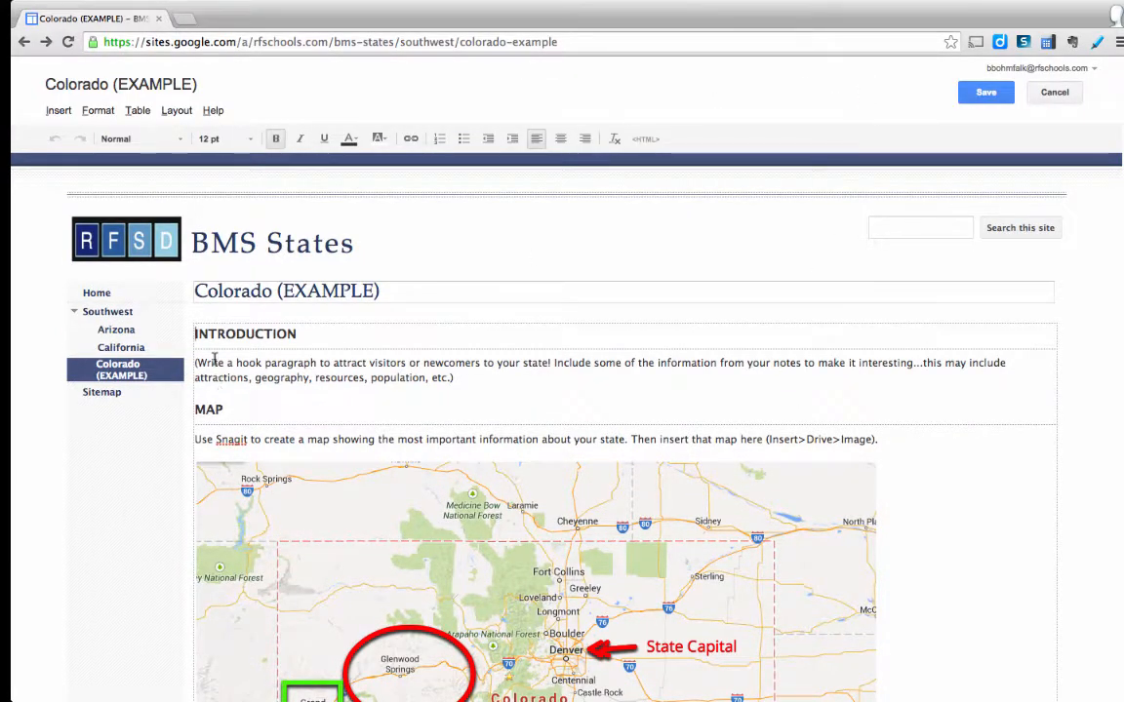
pyautogui.moveTo(194, 363); pyautogui.dragTo(471, 384)
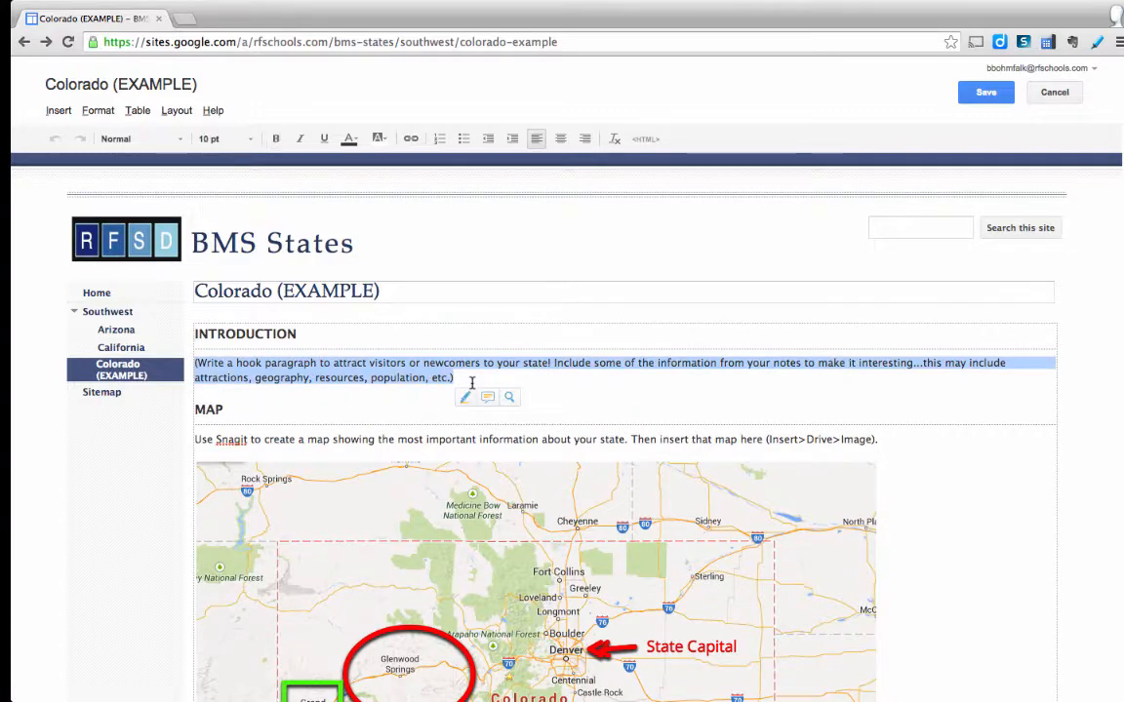
pyautogui.click(469, 377)
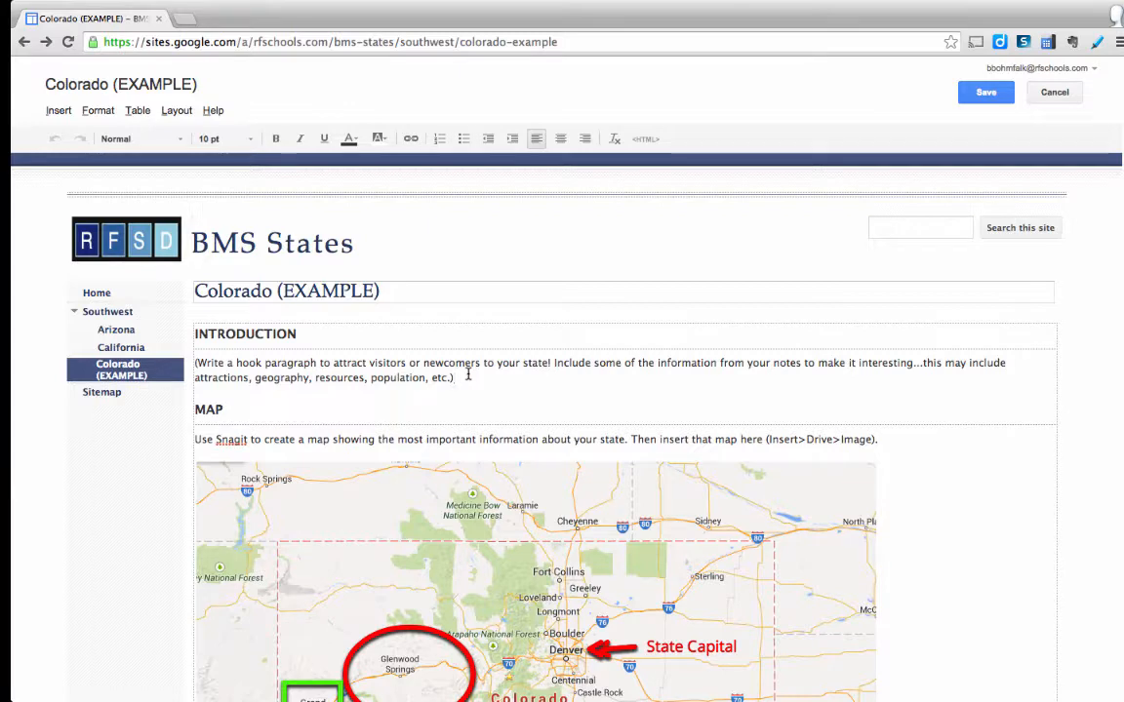
pyautogui.moveTo(460, 377); pyautogui.dragTo(215, 361)
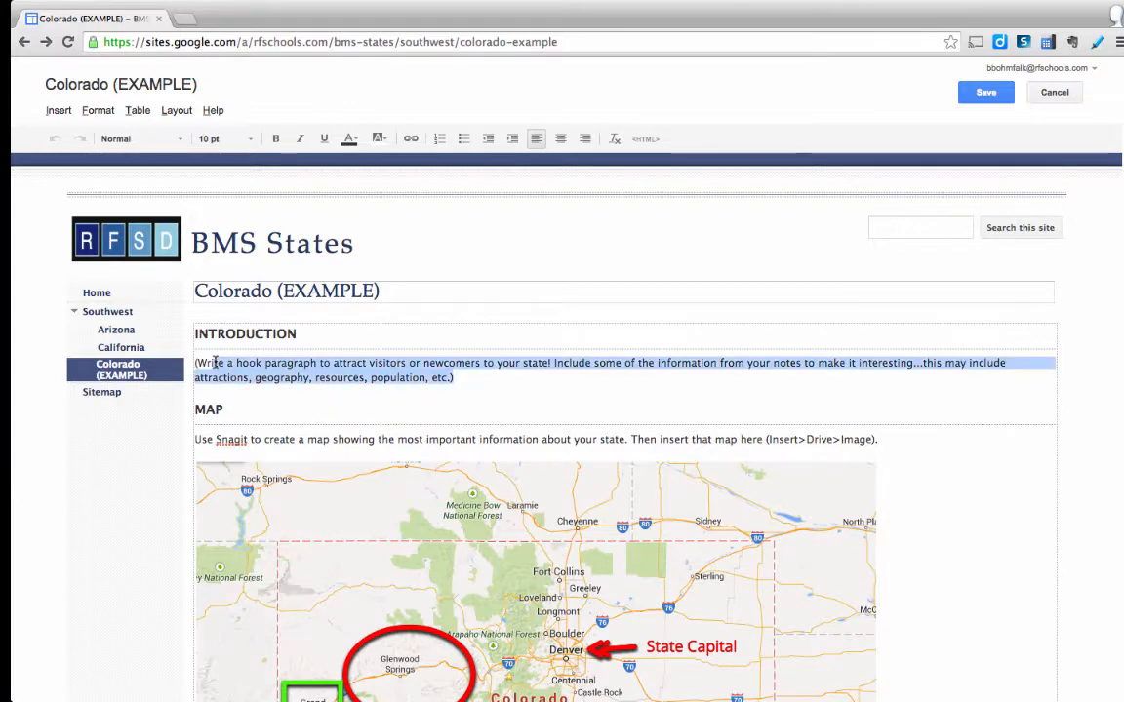
pyautogui.click(469, 377)
pyautogui.press('Return')
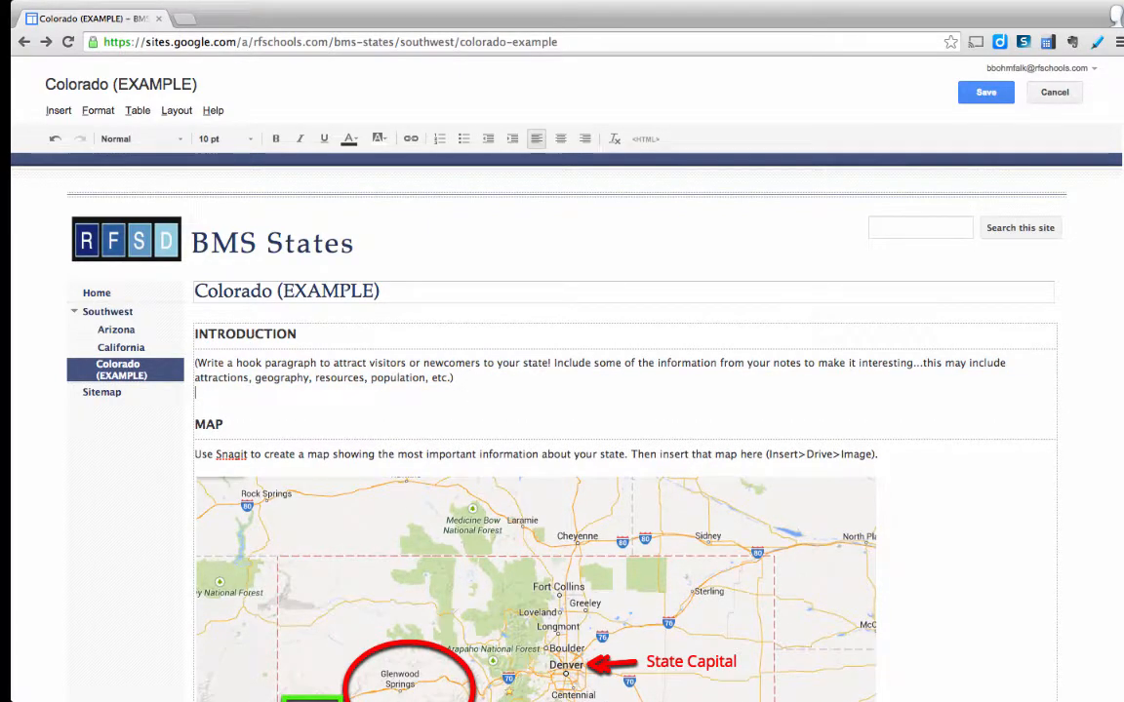
pyautogui.press('Return')
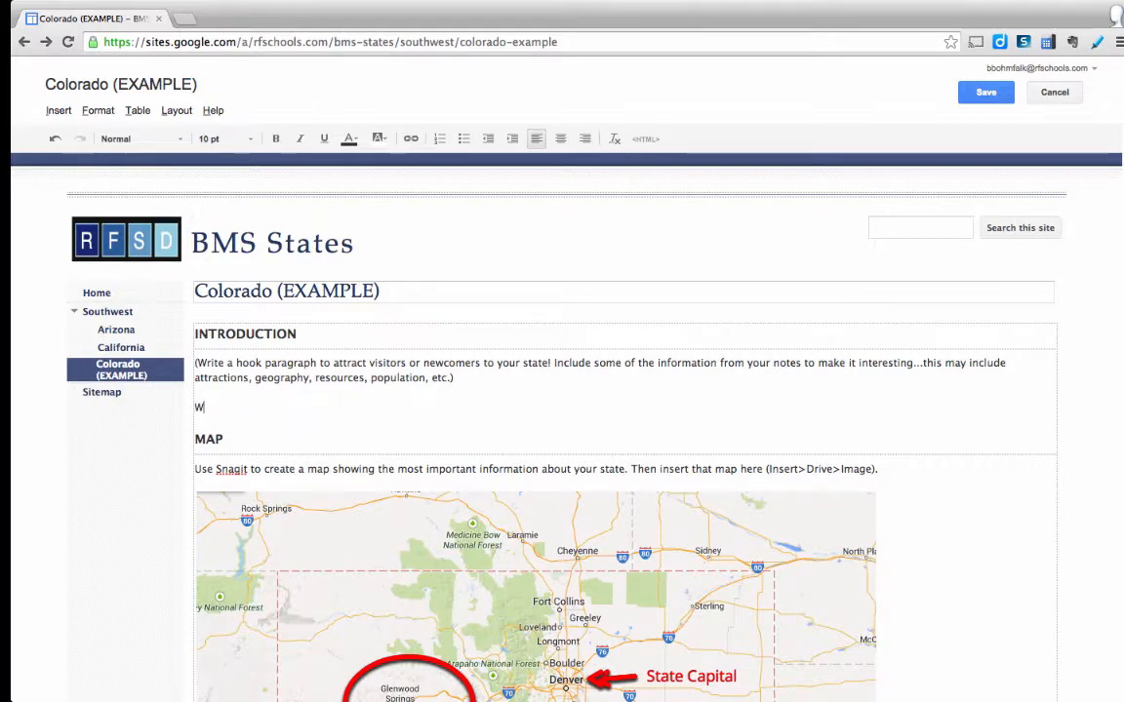
pyautogui.write('Write your content here!')
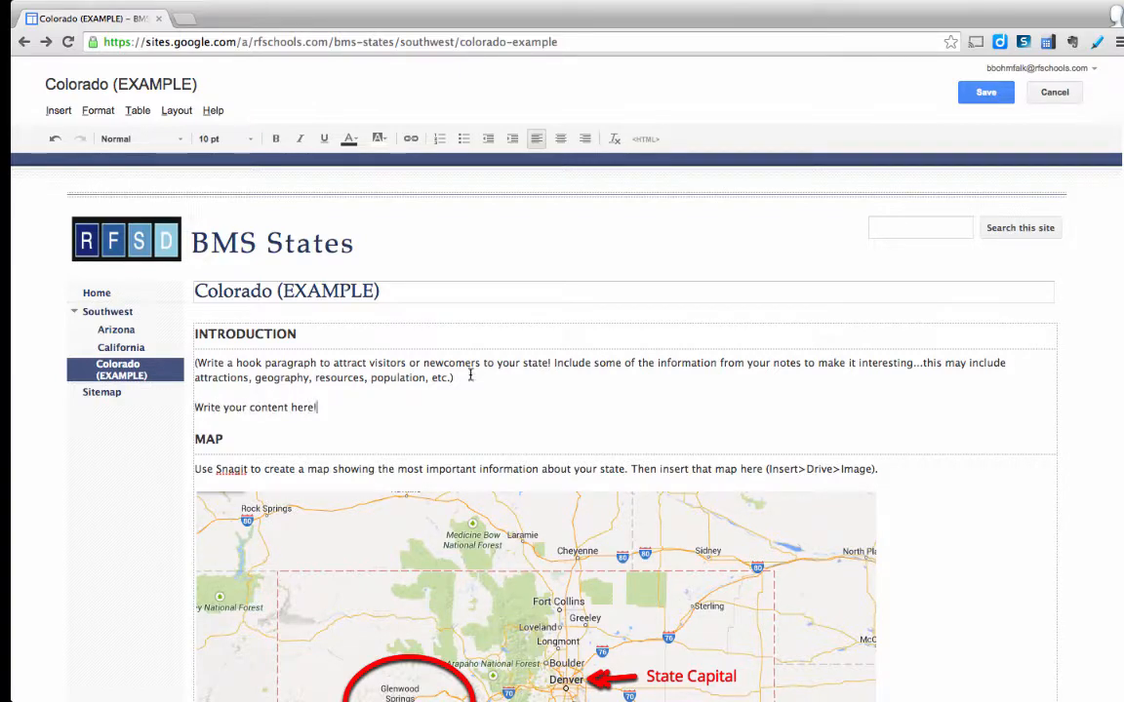
# Try a 12 pt font size on the "Write your content here!" line and undo the size change.
pyautogui.moveTo(334, 407); pyautogui.dragTo(187, 402)
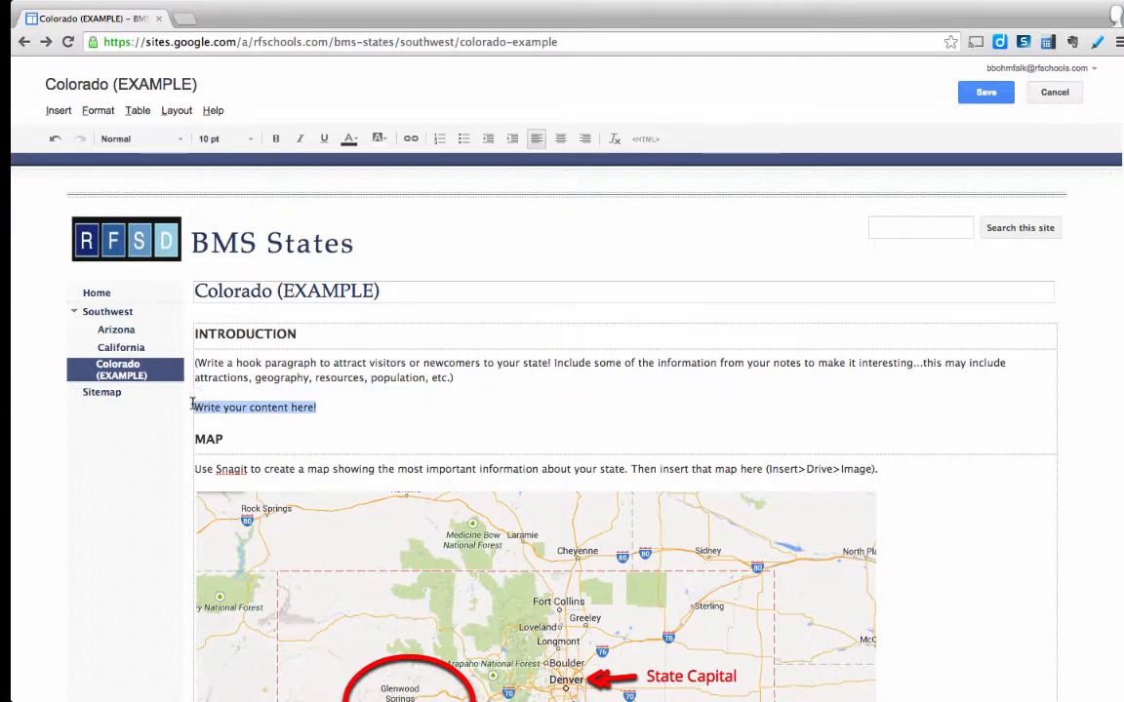
pyautogui.click(256, 143)
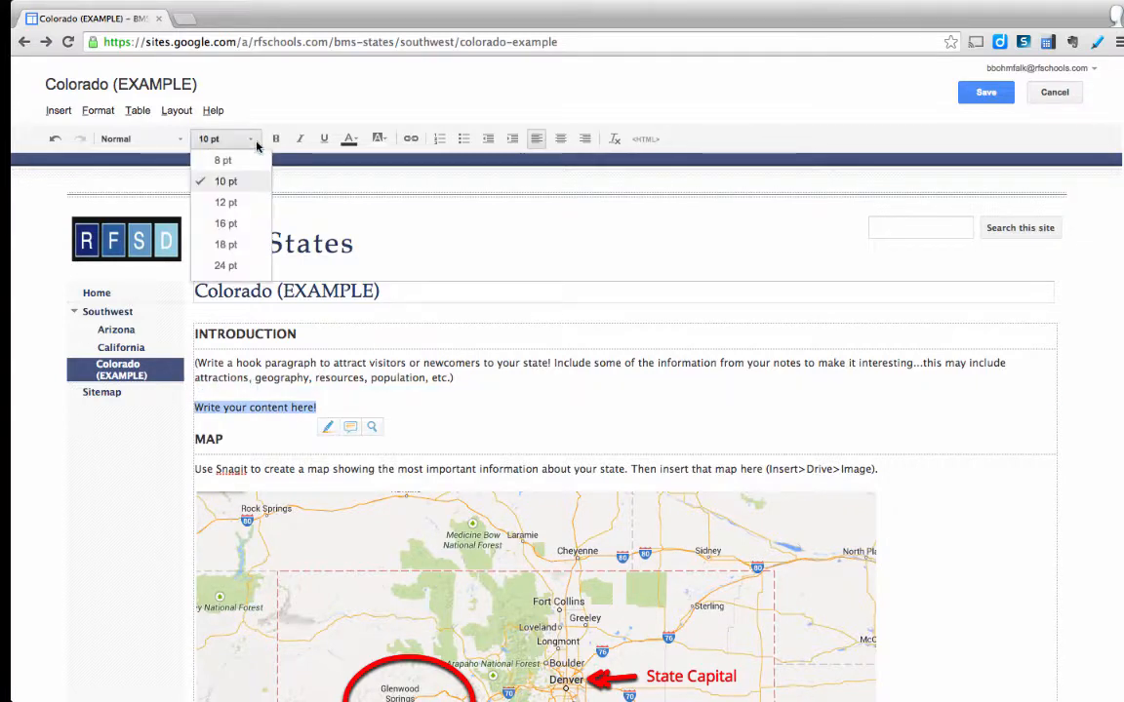
pyautogui.click(234, 203)
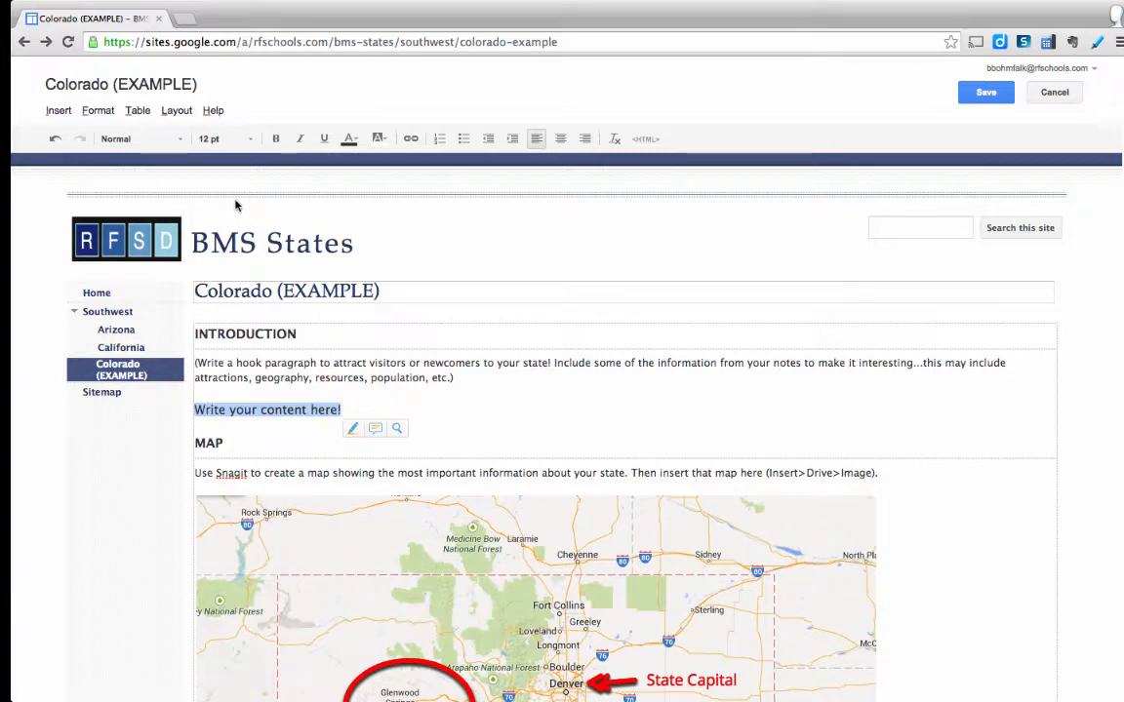
pyautogui.click(55, 142)
pyautogui.click(332, 439)
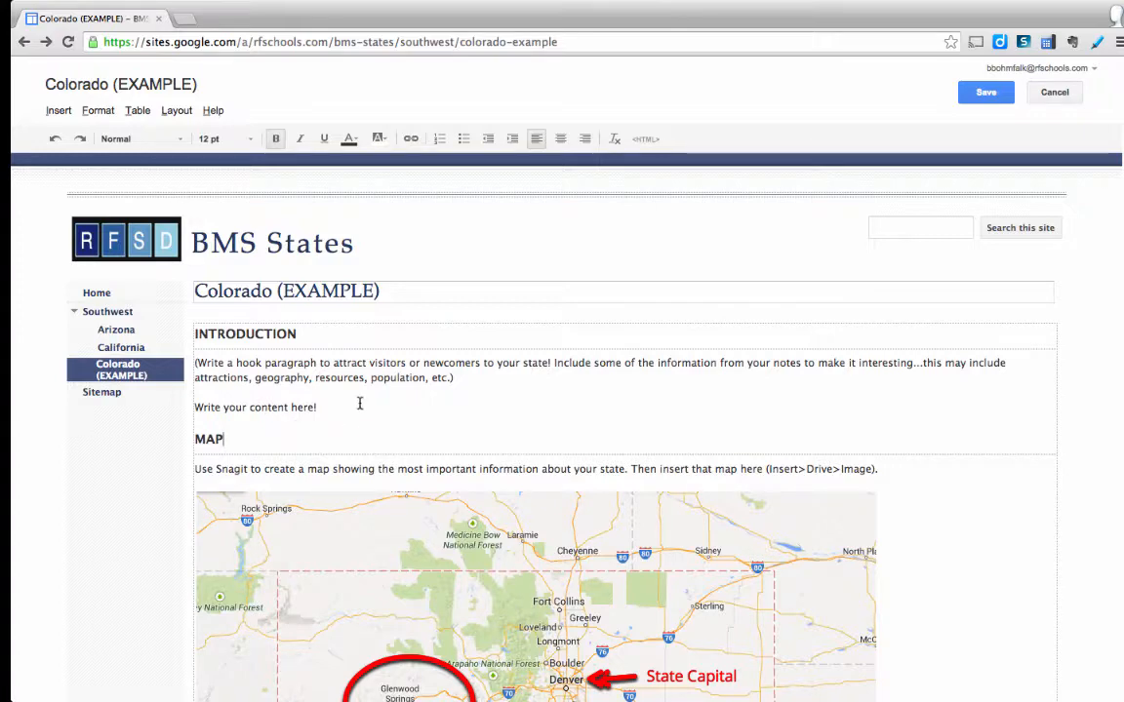
# Add two new lines below "Write your content here!" in the INTRODUCTION section.
pyautogui.click(347, 408)
pyautogui.press('Return')
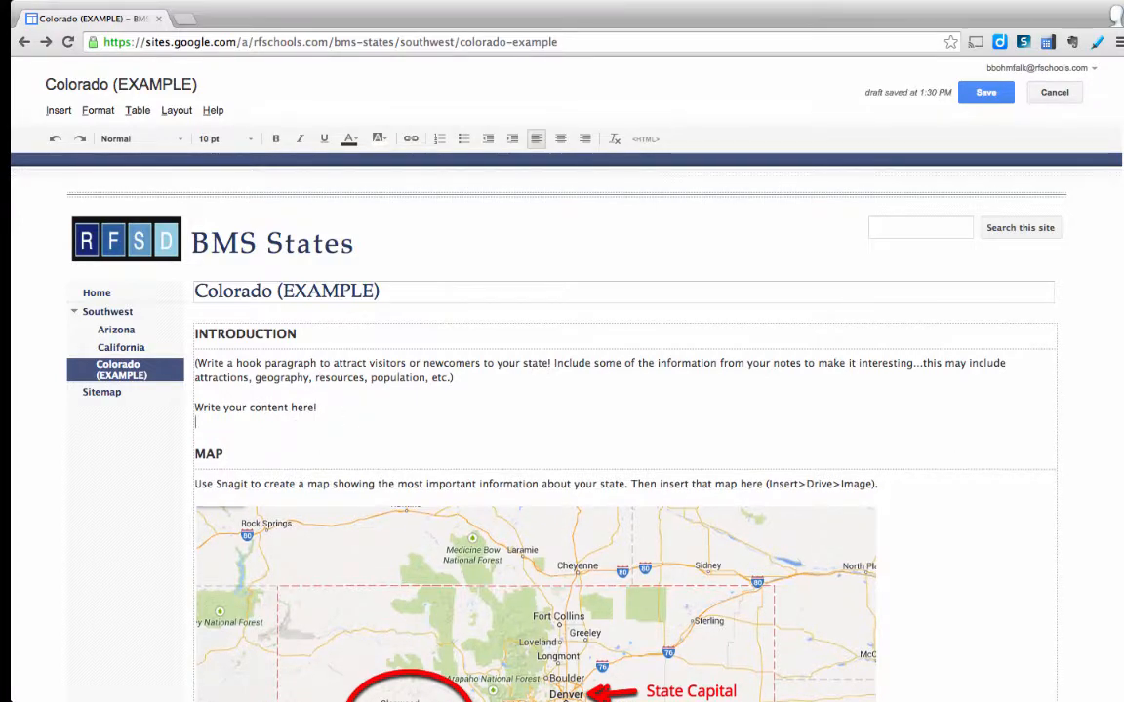
pyautogui.press('Return')
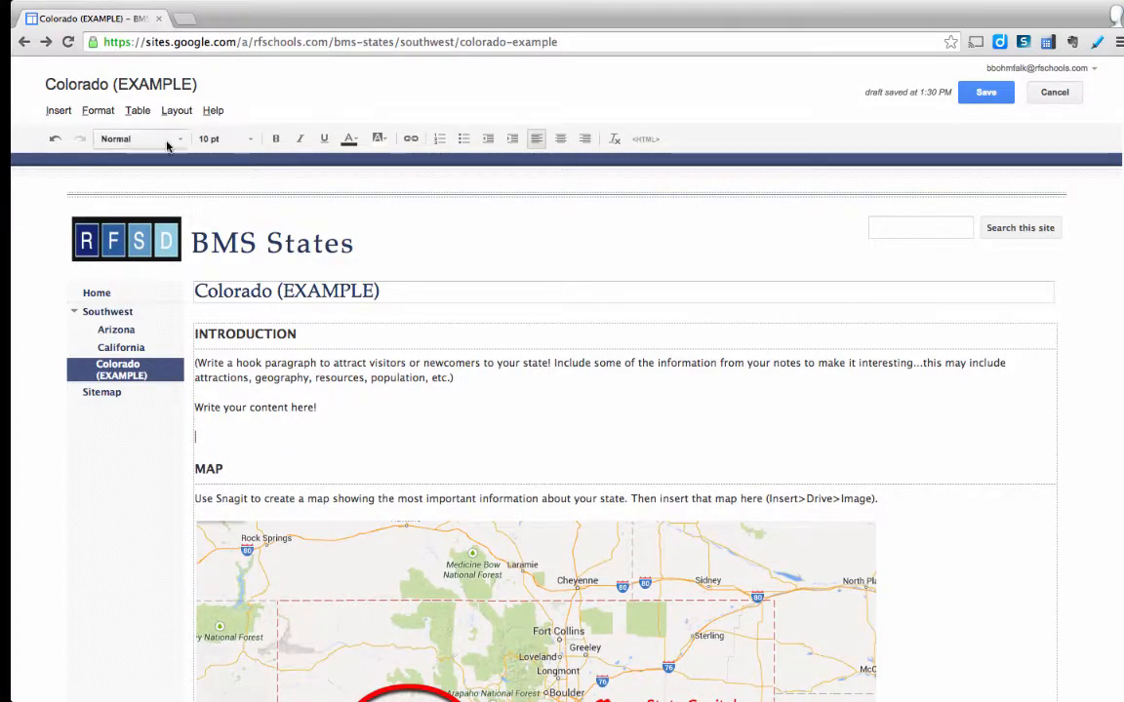
# Examine the uploaded images and web address (URL) options for adding an image, and cancel the insertion.
pyautogui.click(61, 112)
pyautogui.click(73, 159)
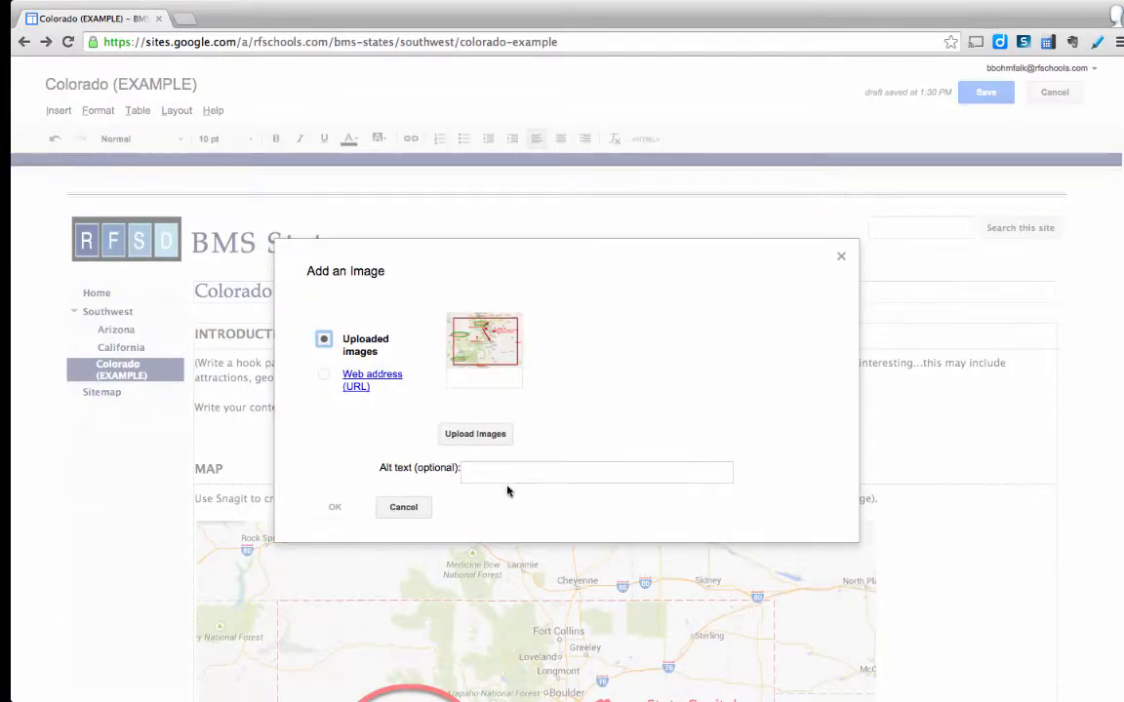
pyautogui.click(325, 375)
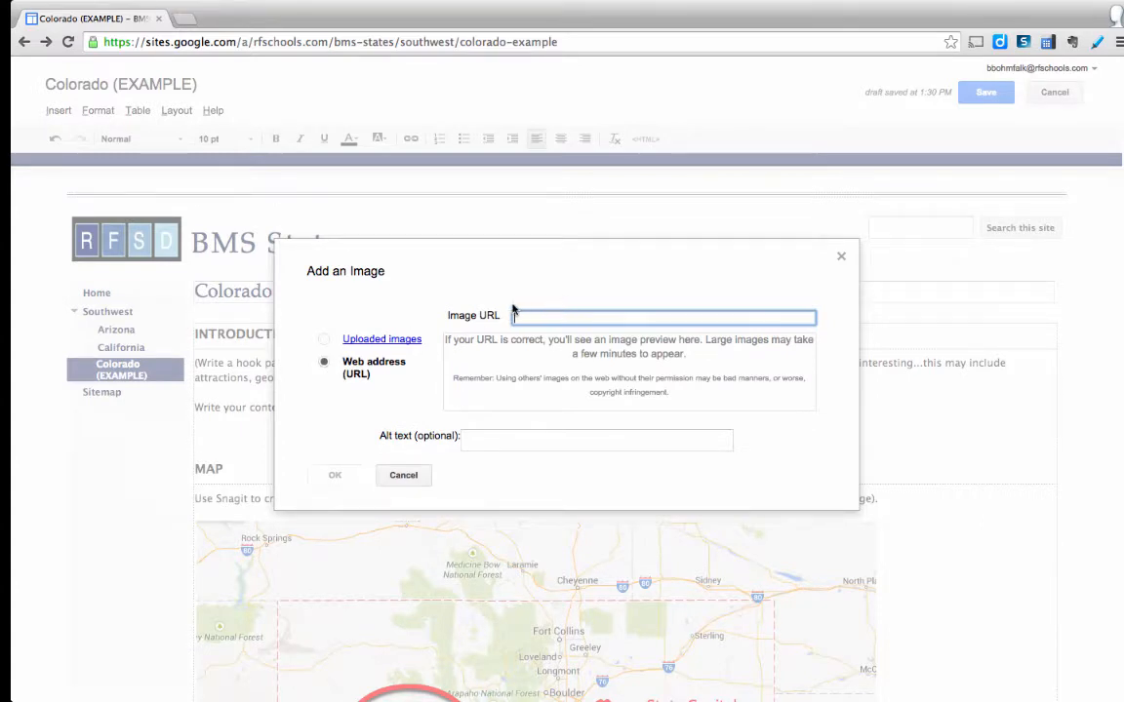
pyautogui.click(403, 475)
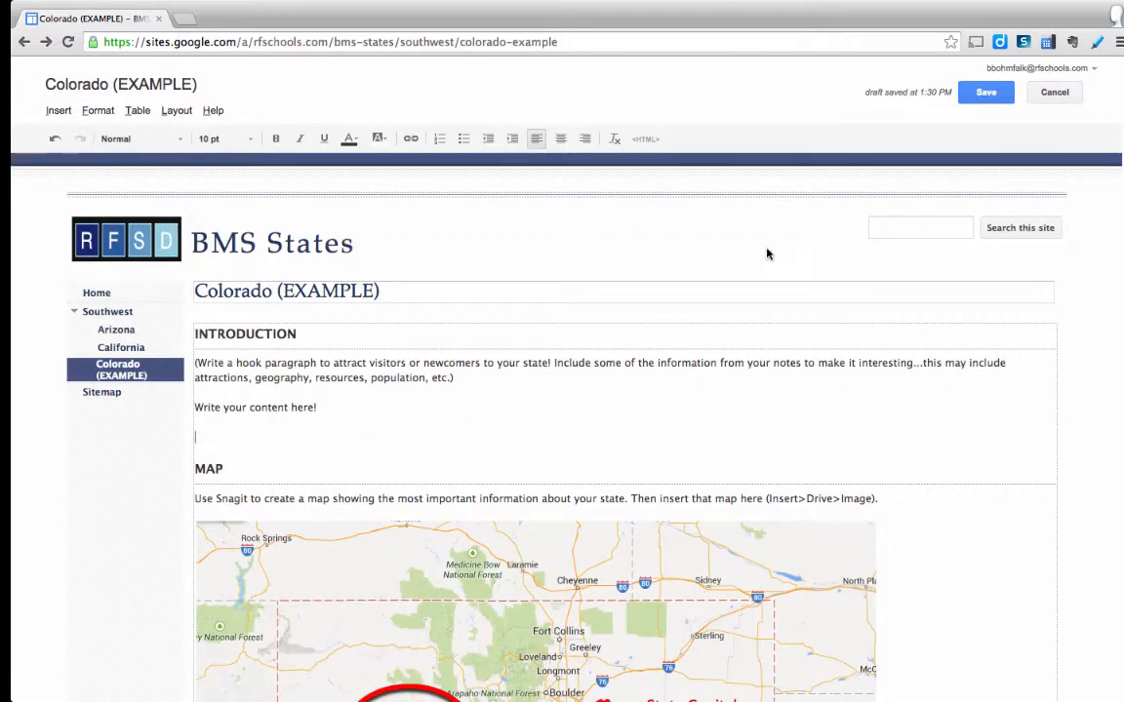